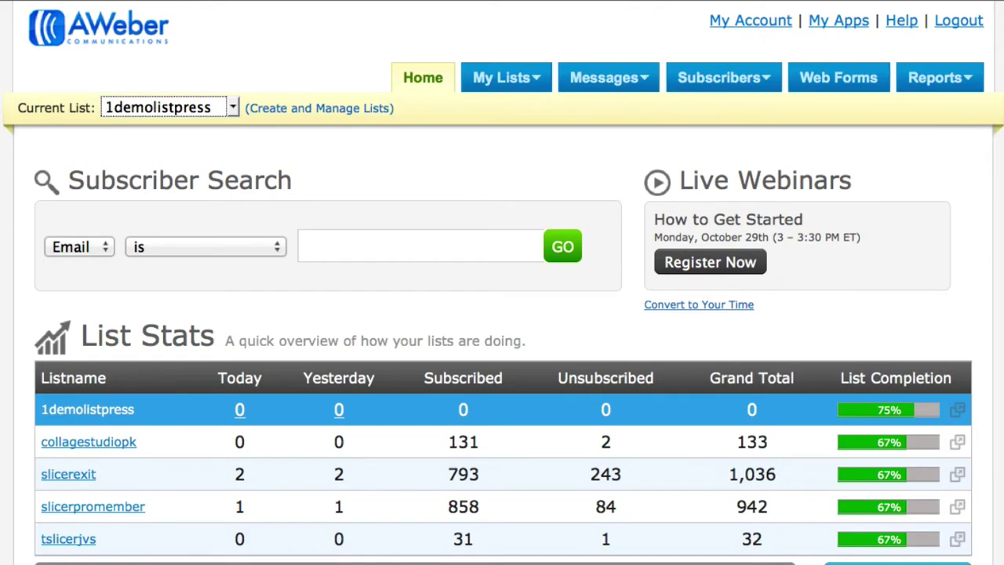
Select 1demolistpress as the current list and start creating a new web form for it
click(971, 309)
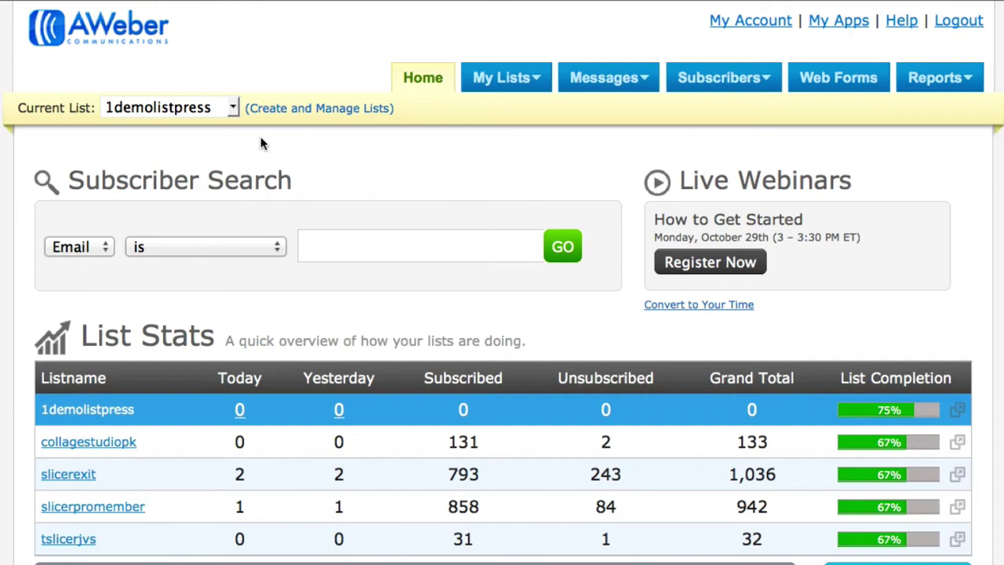
click(233, 108)
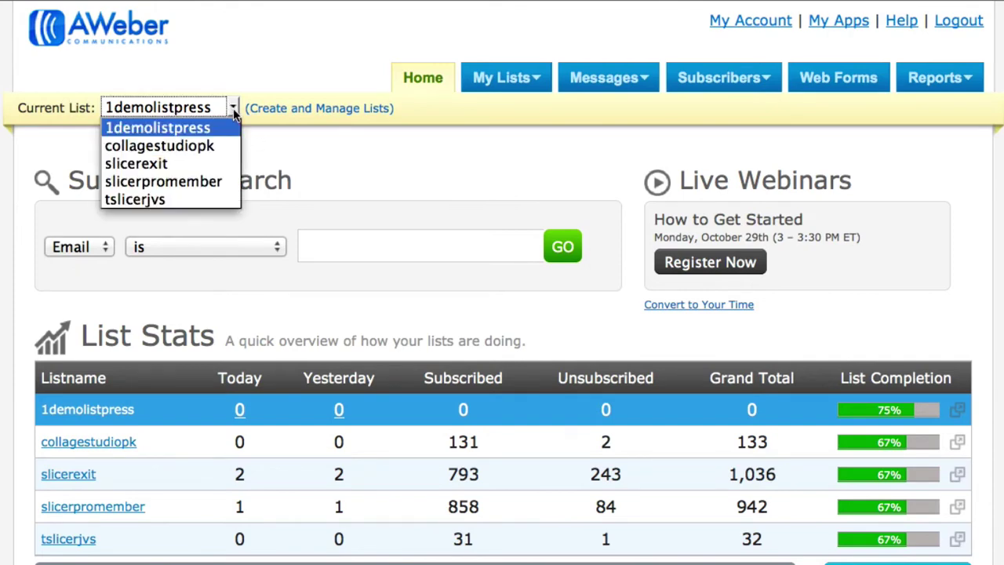
click(178, 133)
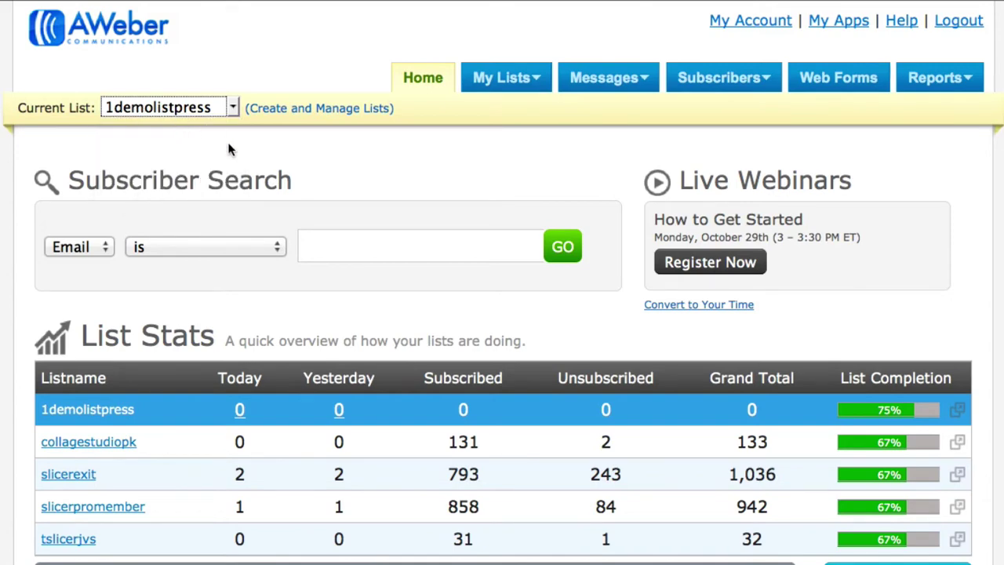
click(835, 86)
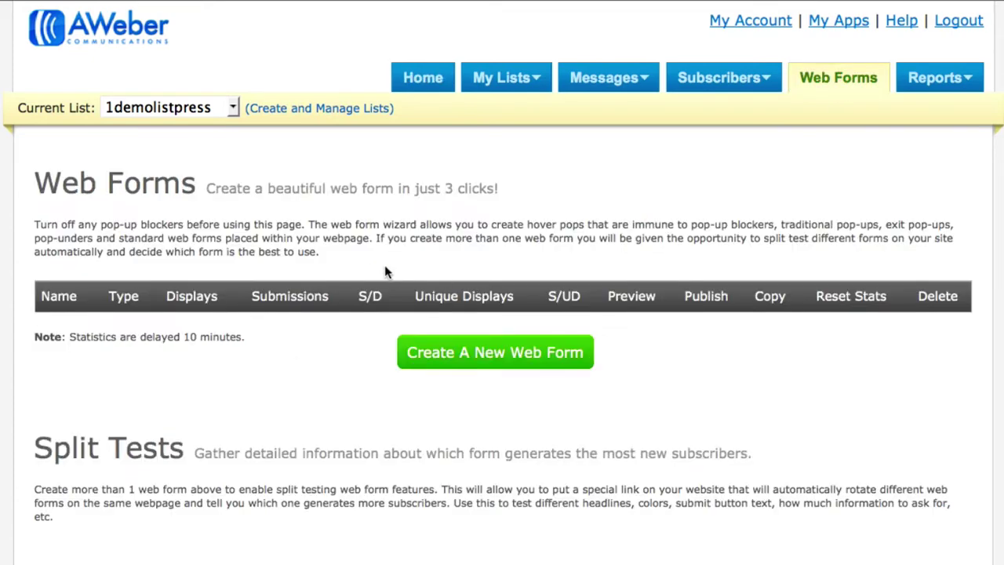
click(485, 357)
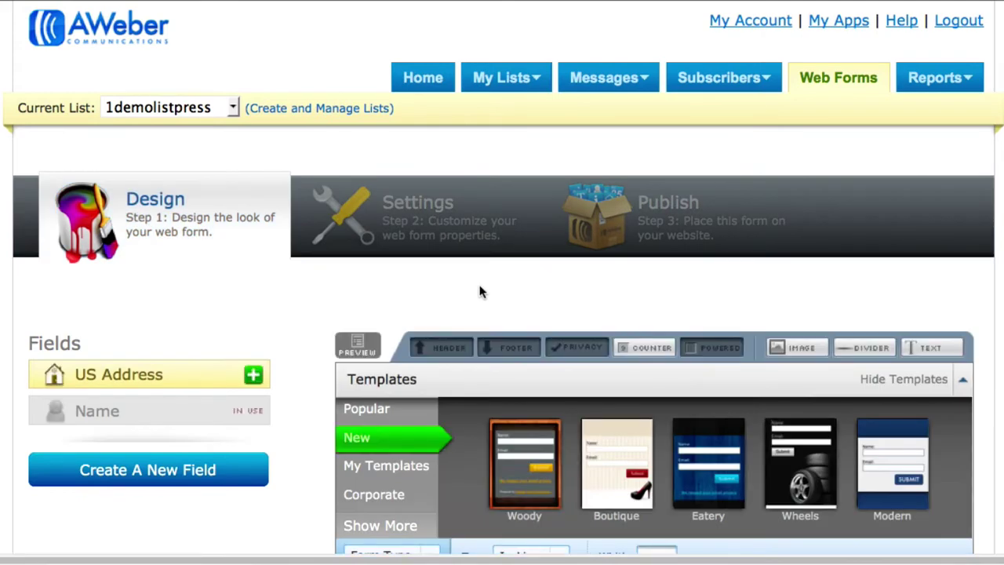
Look through the Popular, My Templates and Corporate form templates and the full list of template categories
scroll(482, 292, down, 2)
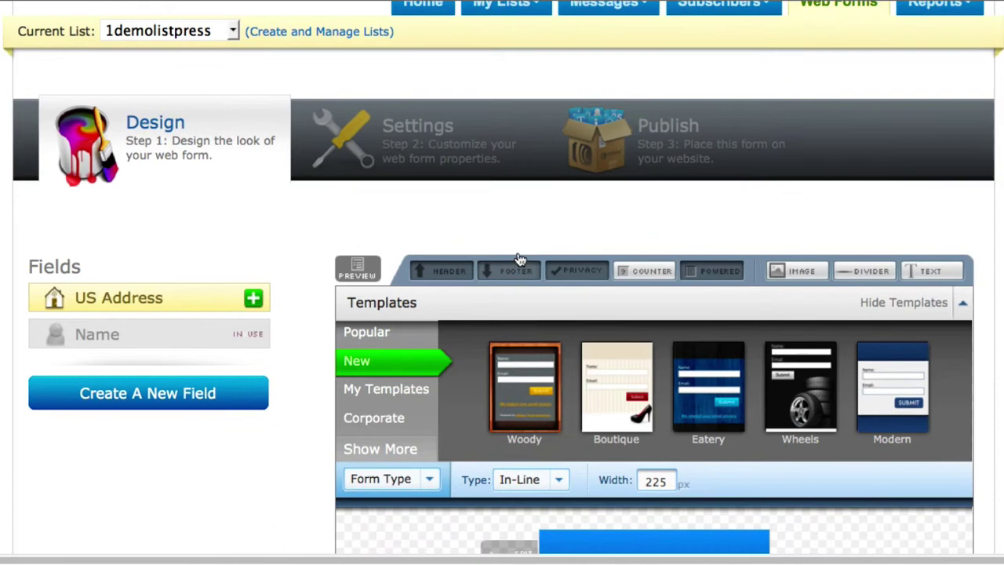
scroll(502, 211, down, 2)
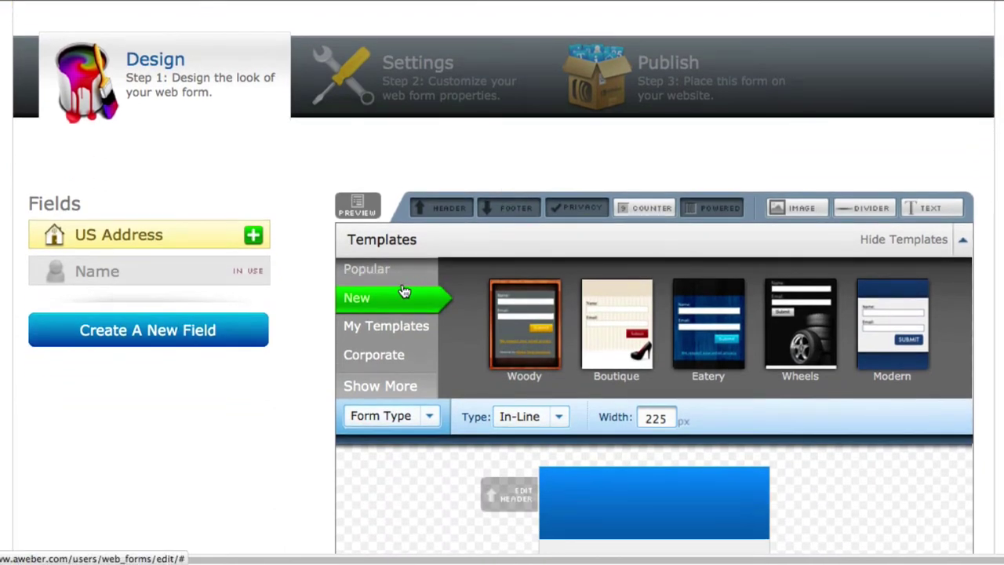
scroll(406, 291, down, 1)
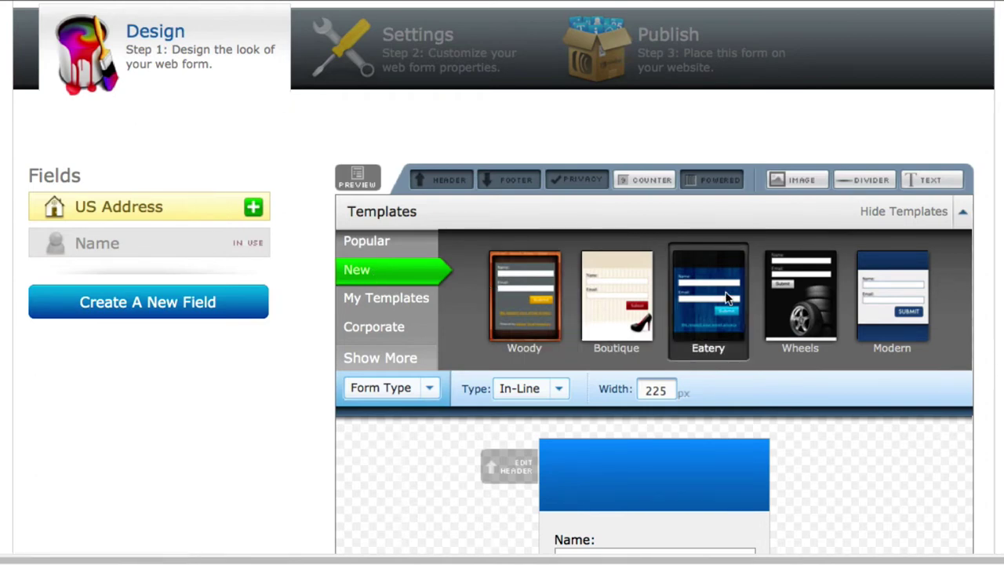
click(363, 243)
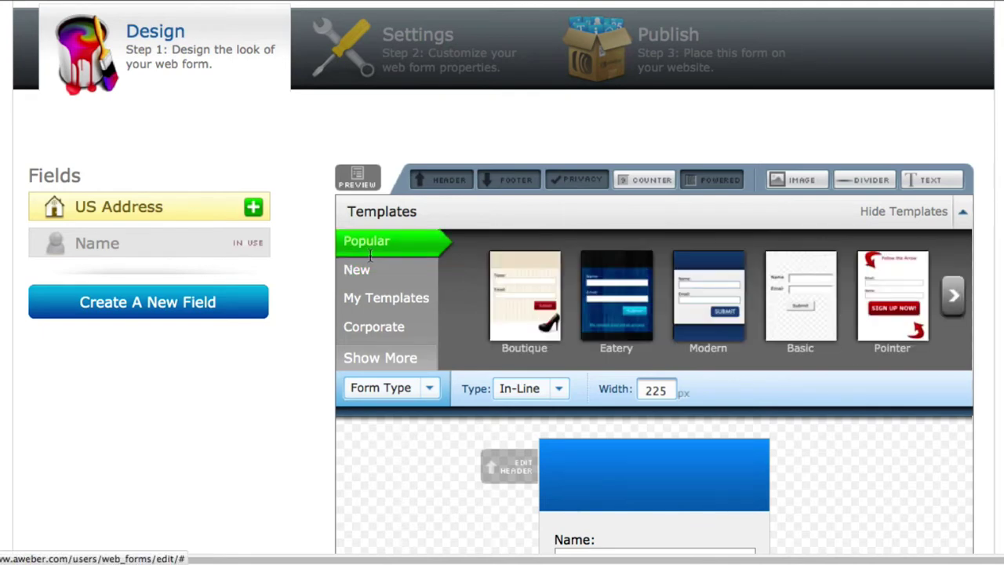
click(383, 299)
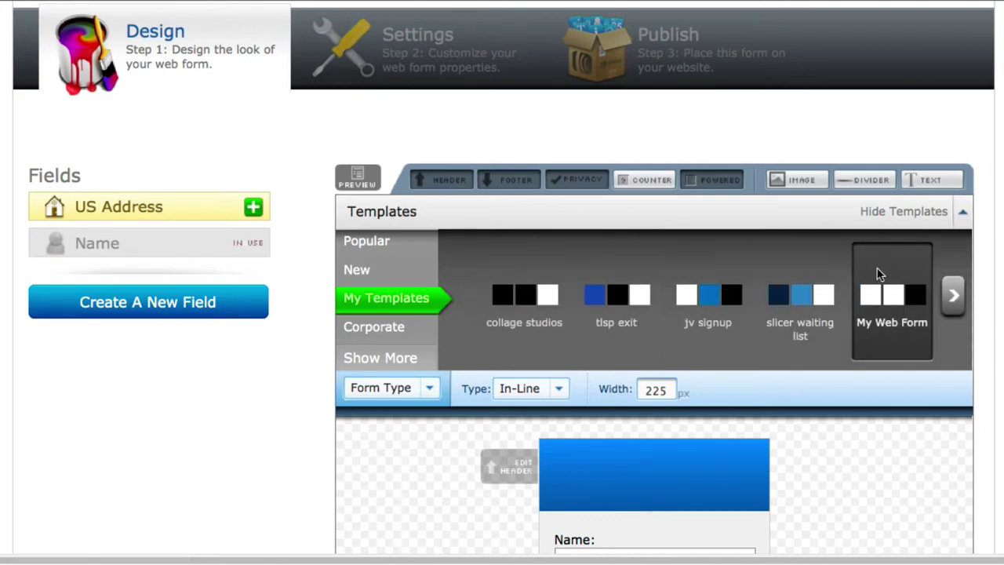
click(374, 333)
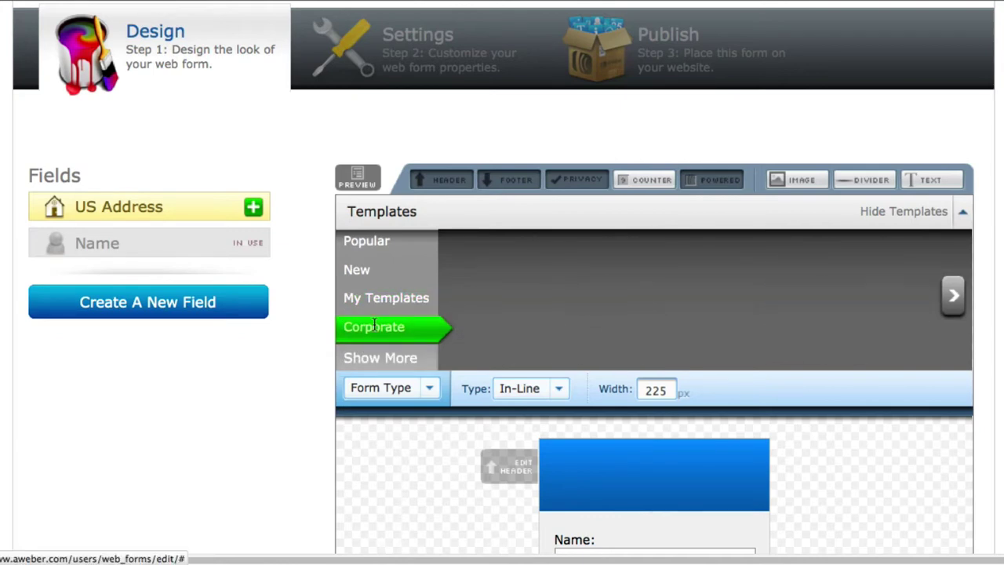
click(382, 358)
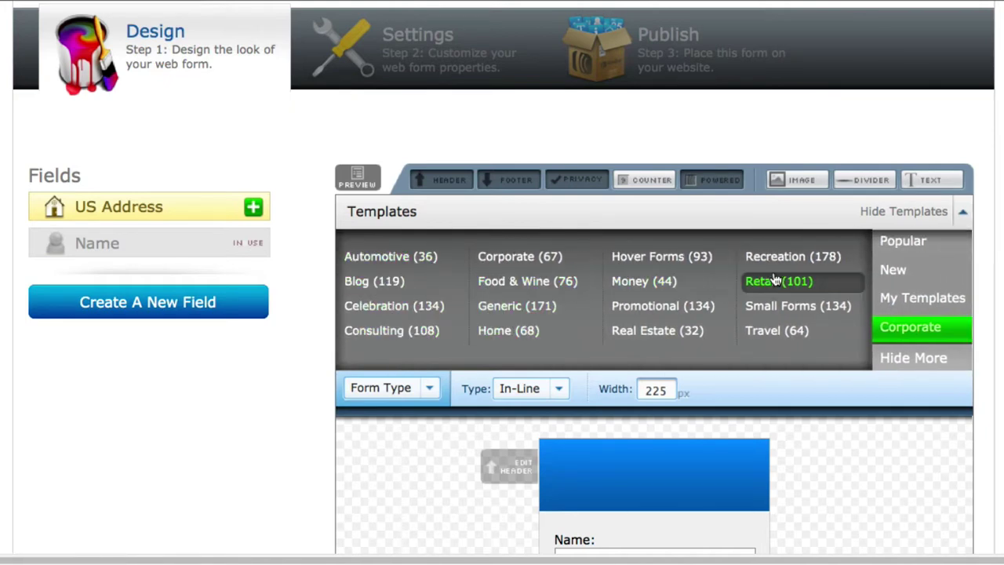
Load the blue Modern template from the Popular category into the web form
click(903, 248)
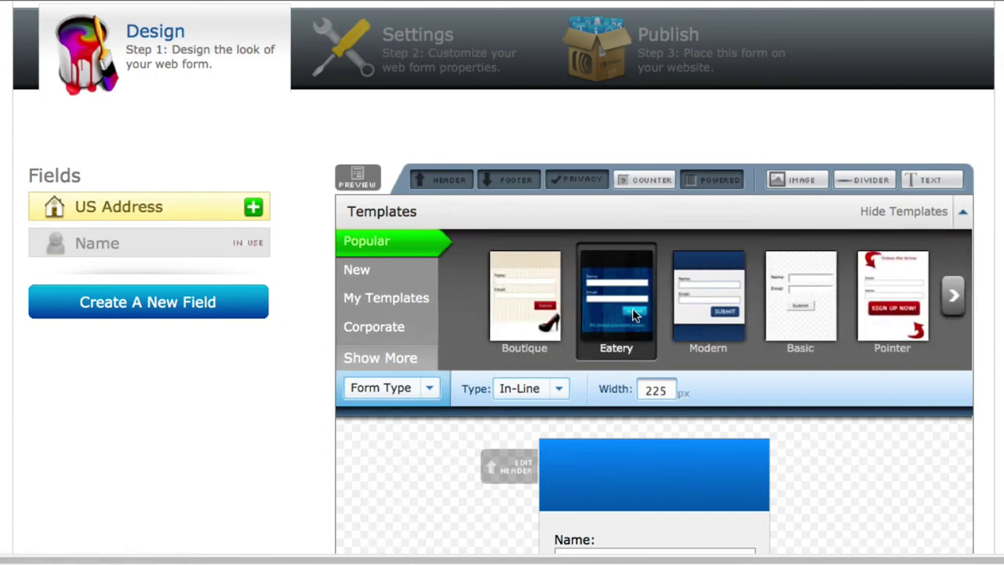
click(709, 306)
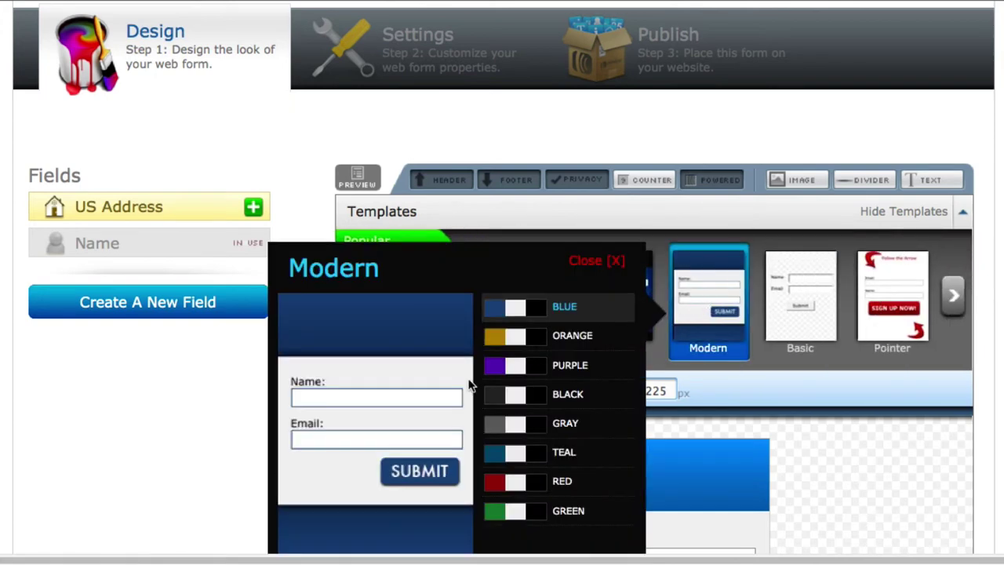
scroll(487, 439, down, 4)
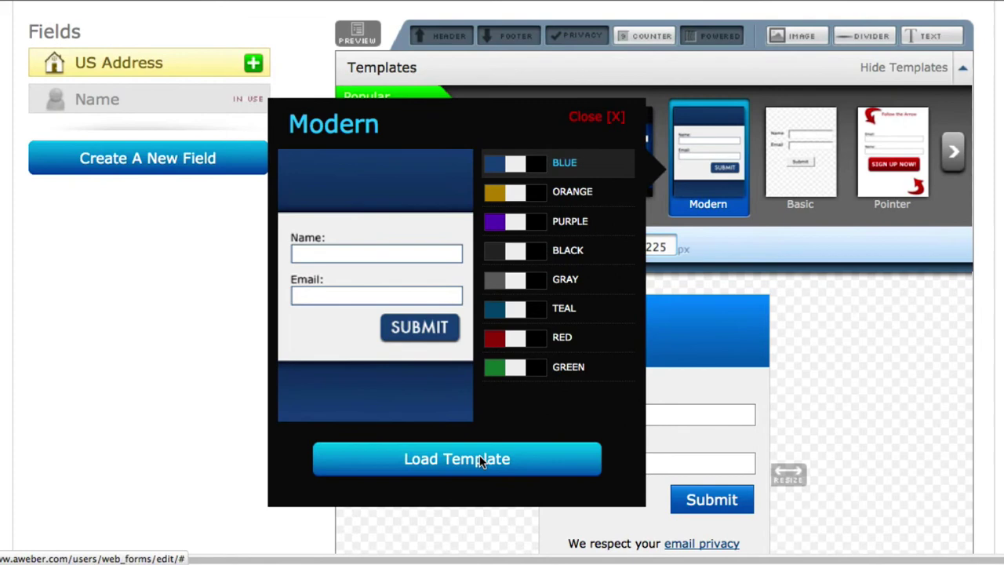
click(482, 460)
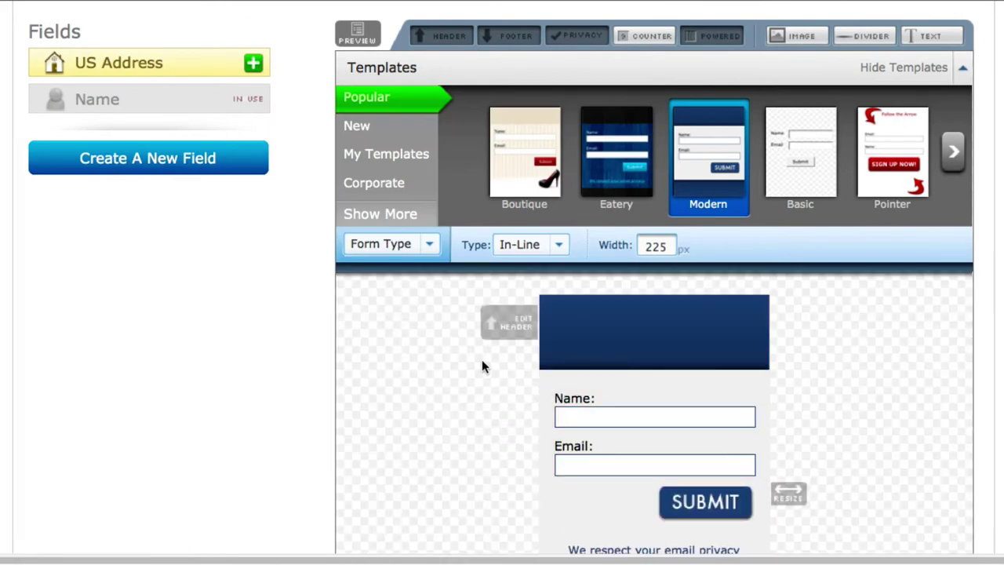
Remove the header, the footer and the "Email Marketing by AWeber" line from the form
scroll(481, 361, down, 2)
scroll(481, 366, down, 3)
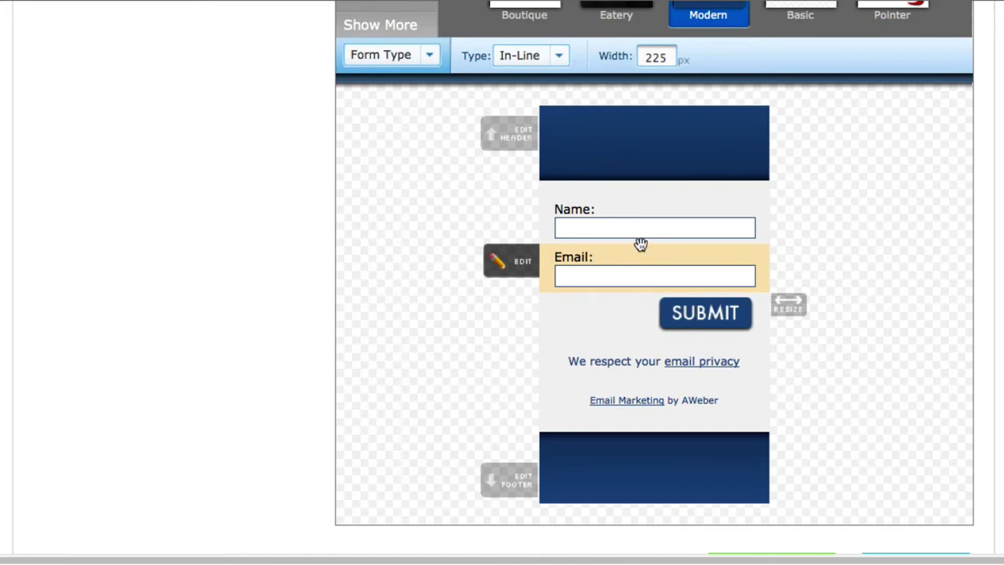
click(760, 110)
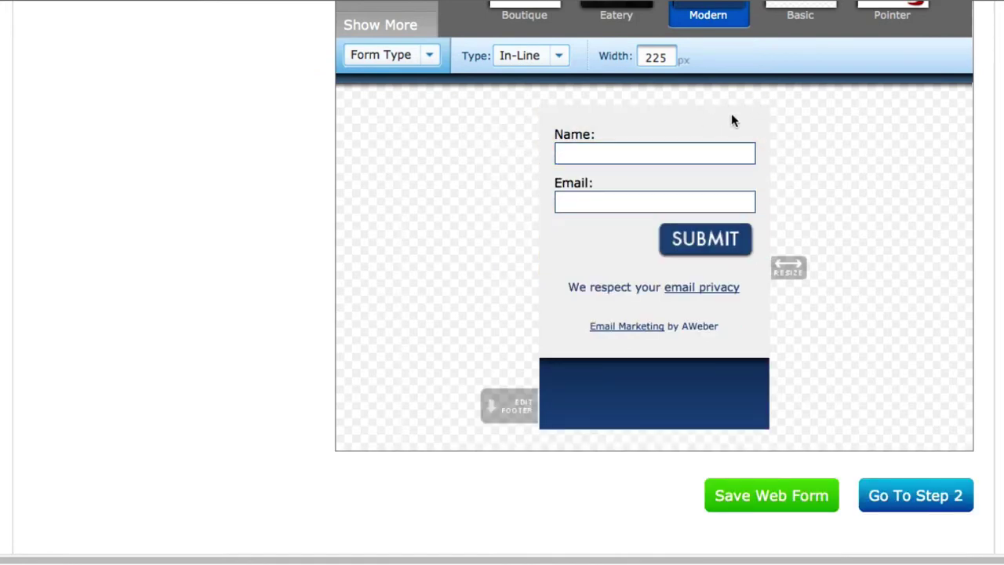
click(760, 364)
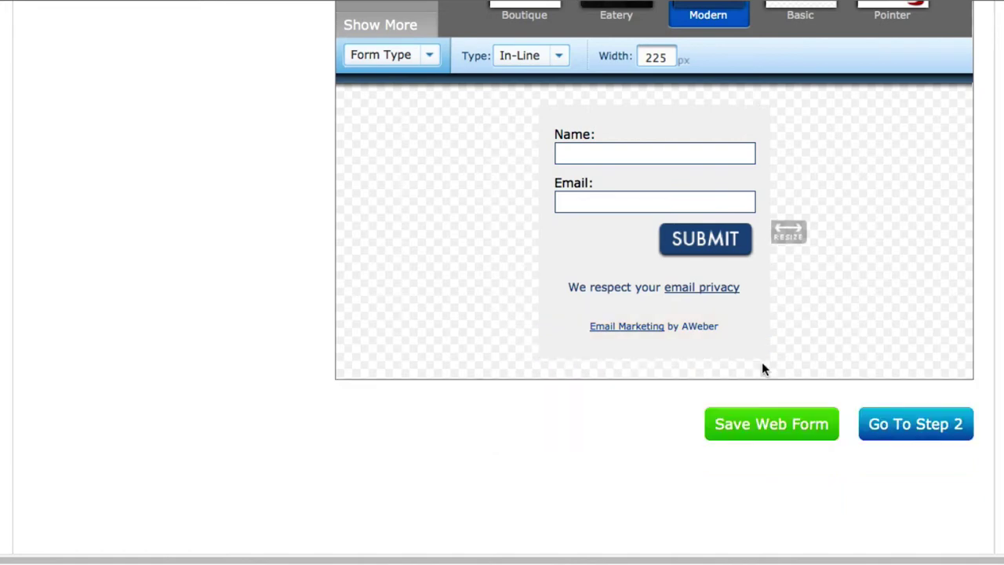
click(760, 315)
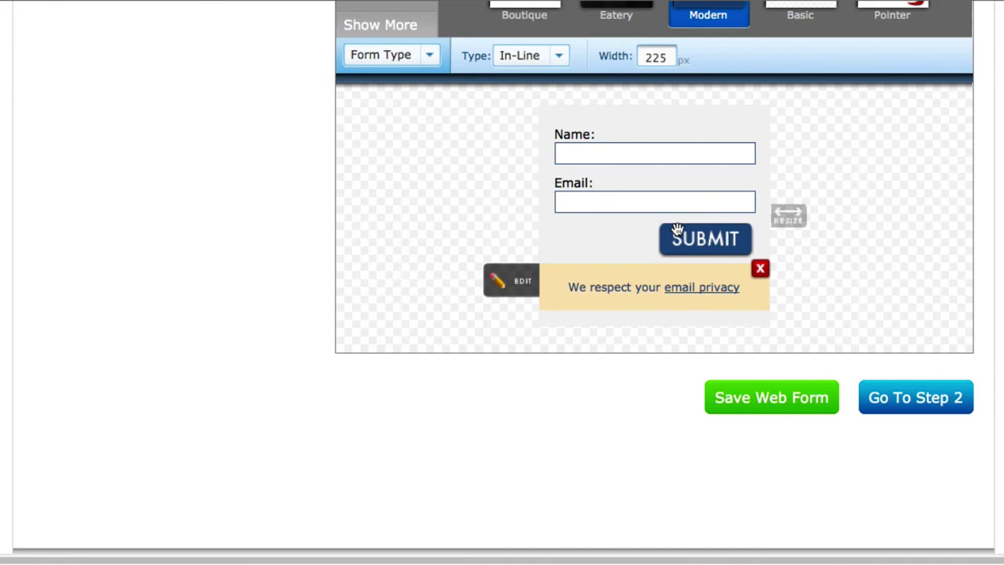
Remove the Name field from the form and add it back, closing its settings without edits
scroll(762, 238, up, 2)
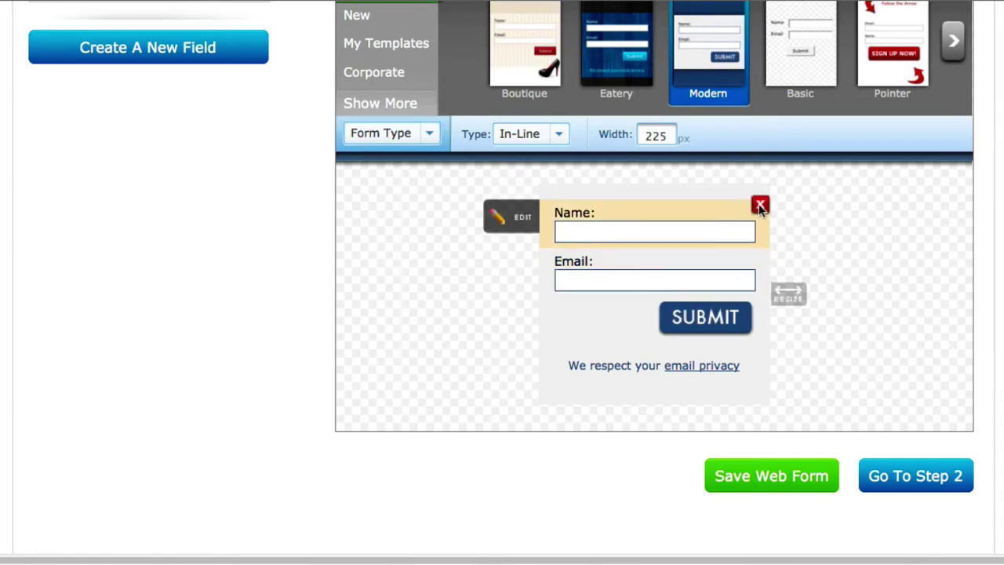
click(760, 206)
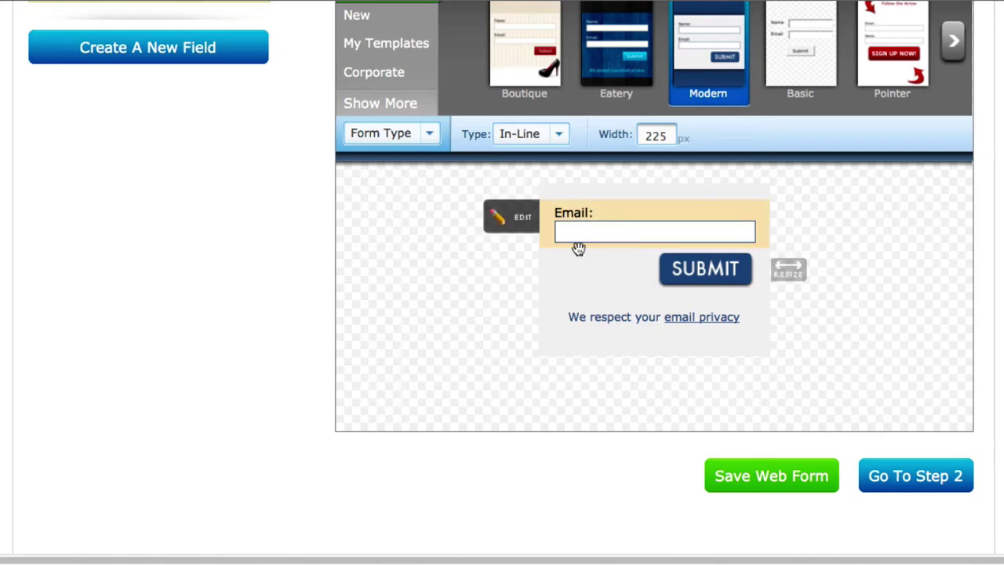
scroll(510, 347, up, 3)
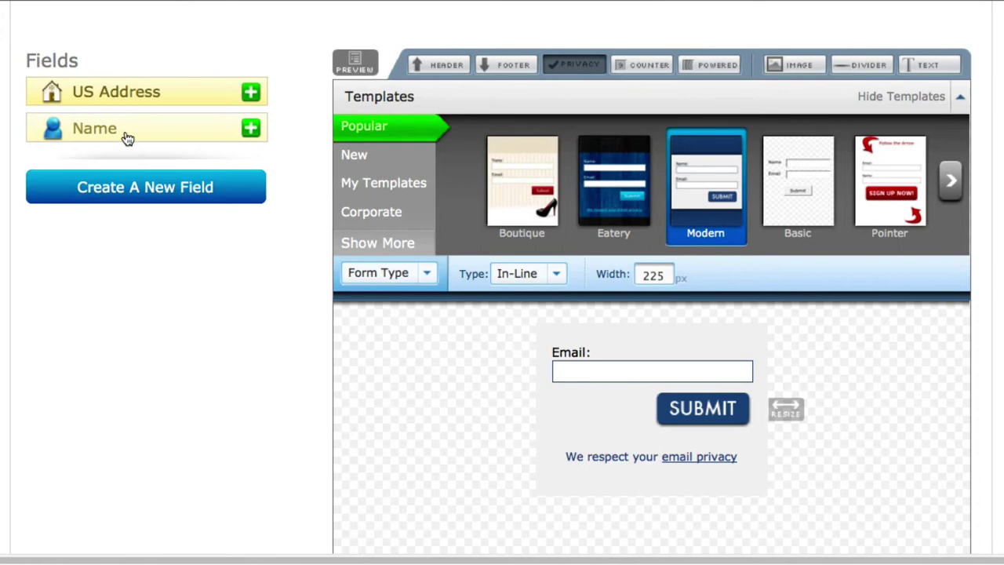
scroll(71, 135, up, 1)
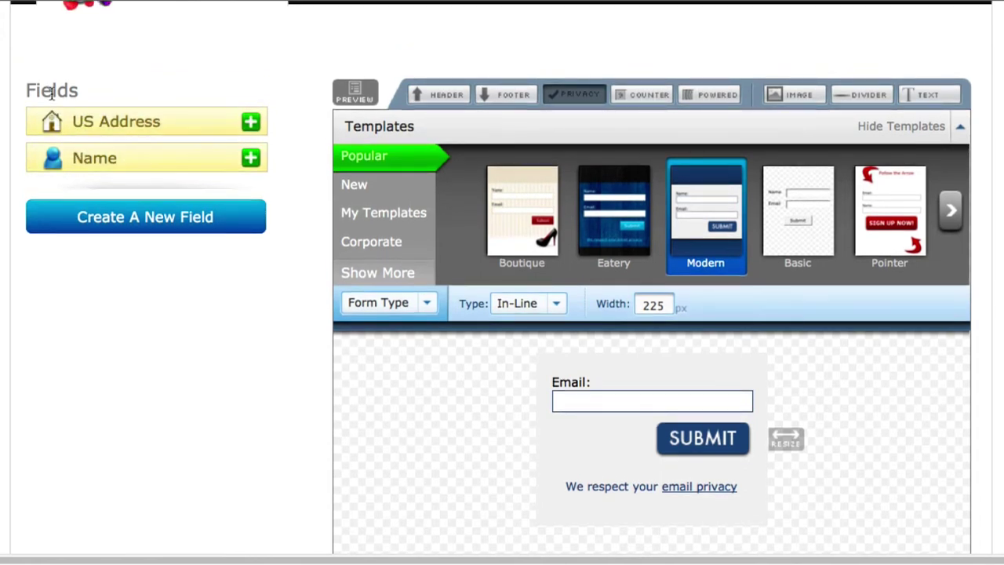
click(250, 159)
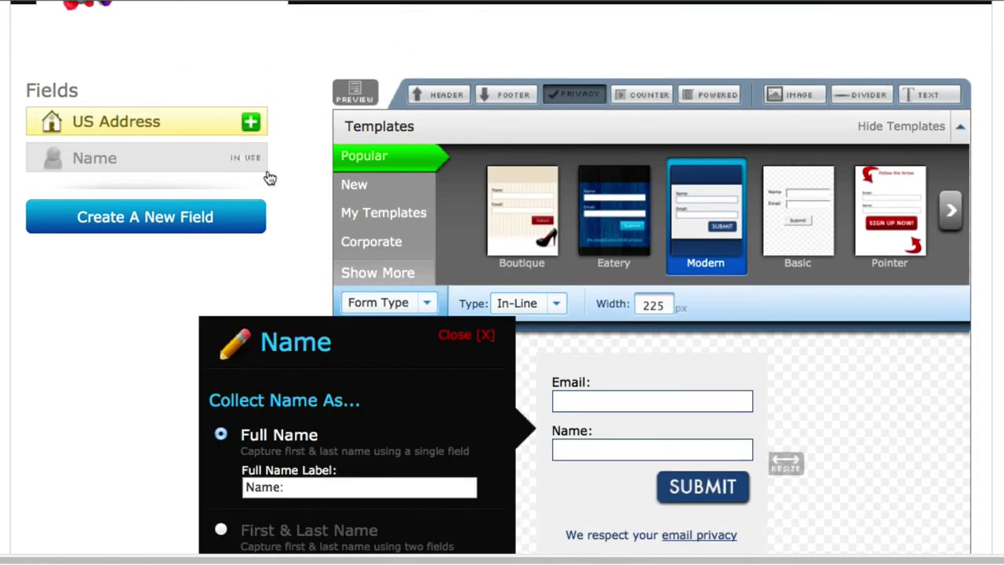
click(491, 340)
scroll(728, 401, down, 3)
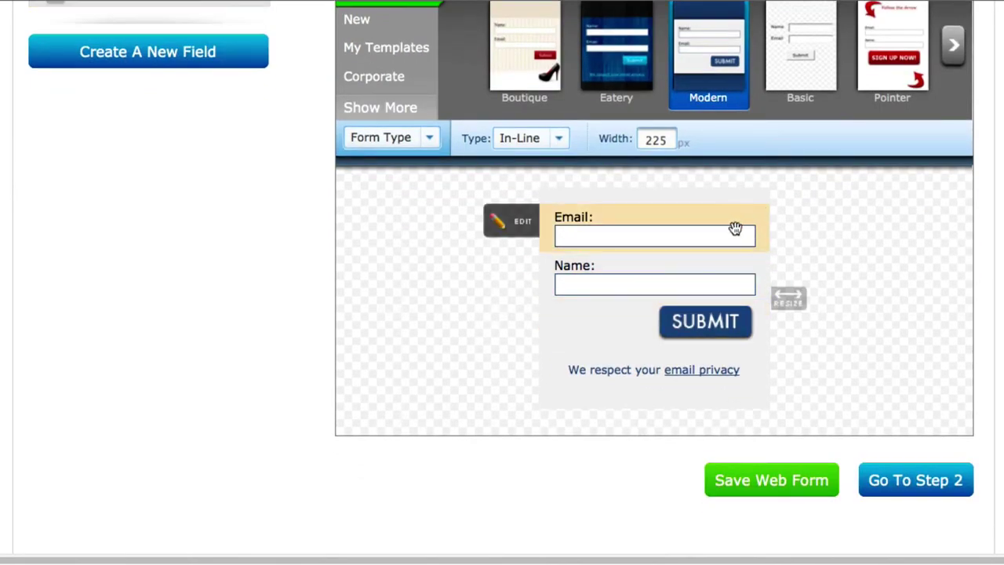
Remove the Name field below the Email field and save the web form
click(764, 223)
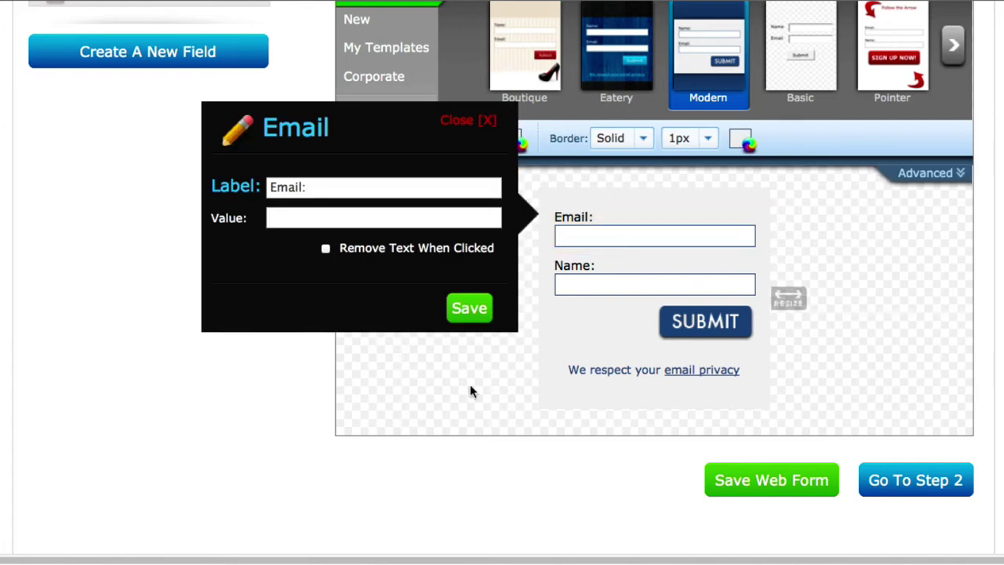
click(469, 120)
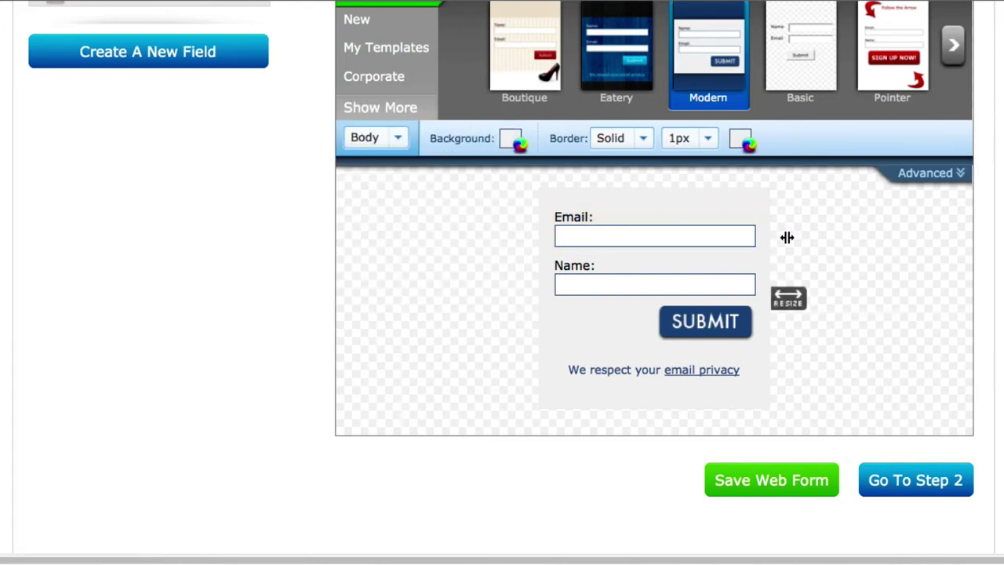
click(760, 257)
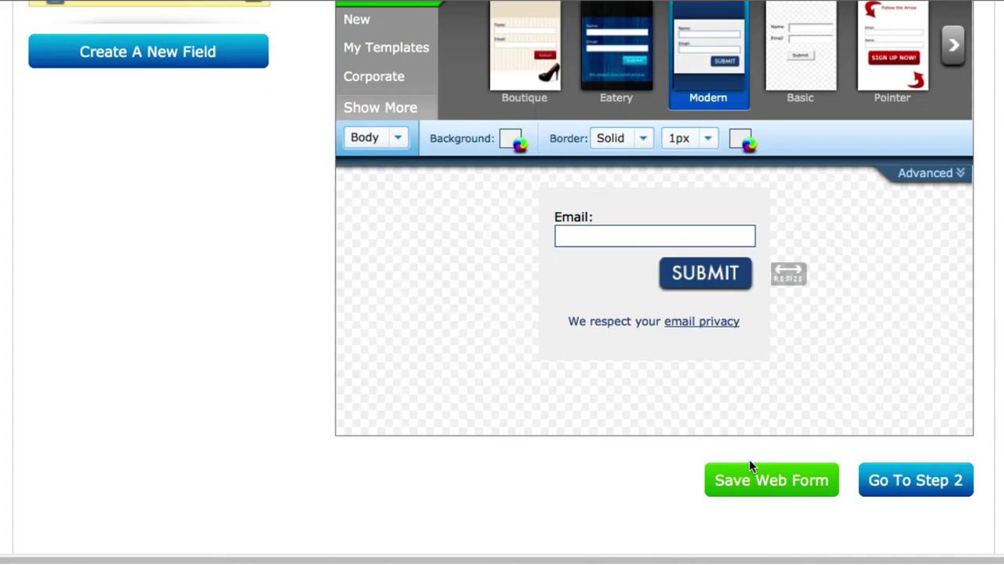
click(776, 480)
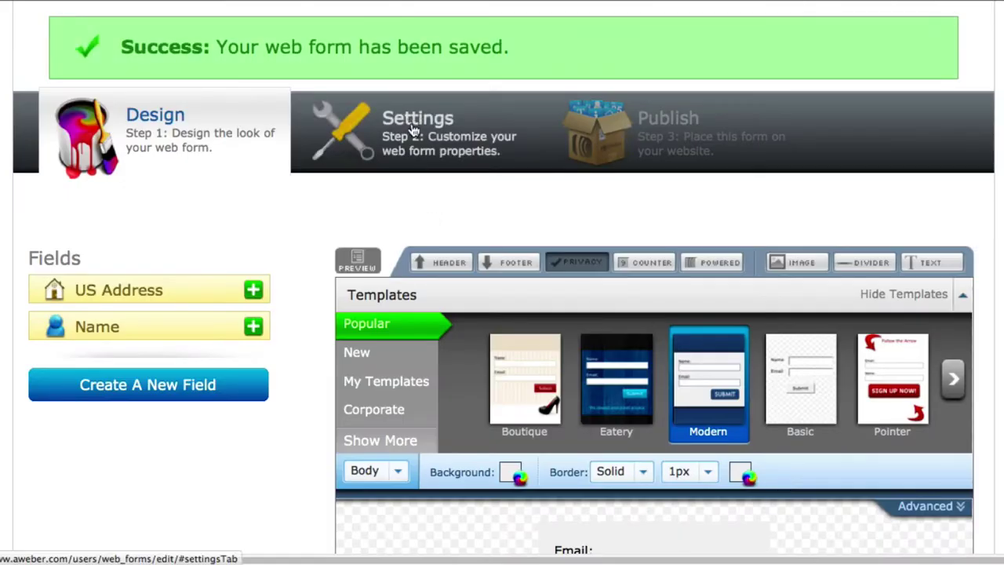
Set the form name to "optin page is" in the web form's basic settings
click(411, 134)
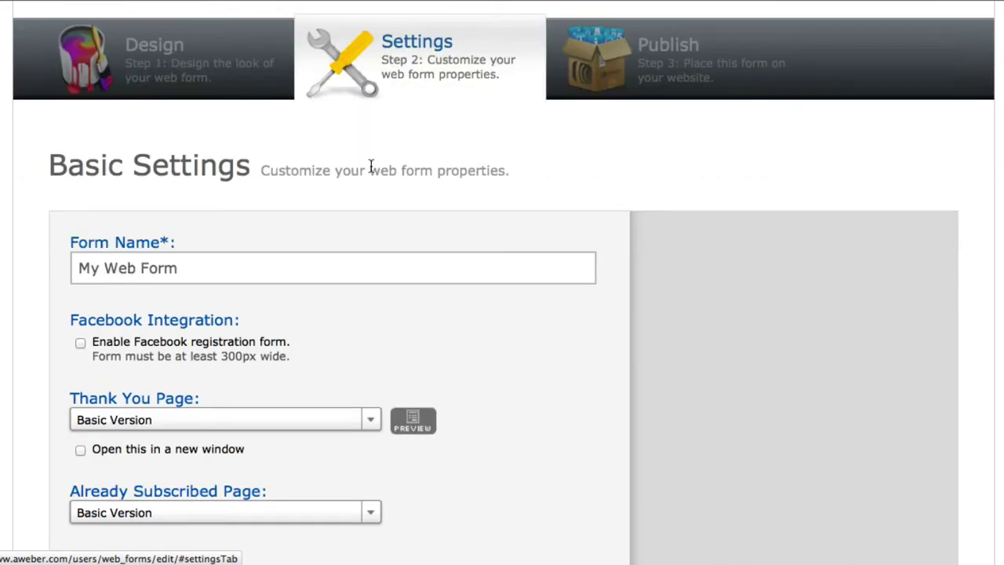
scroll(372, 171, down, 1)
click(276, 212)
scroll(275, 213, down, 1)
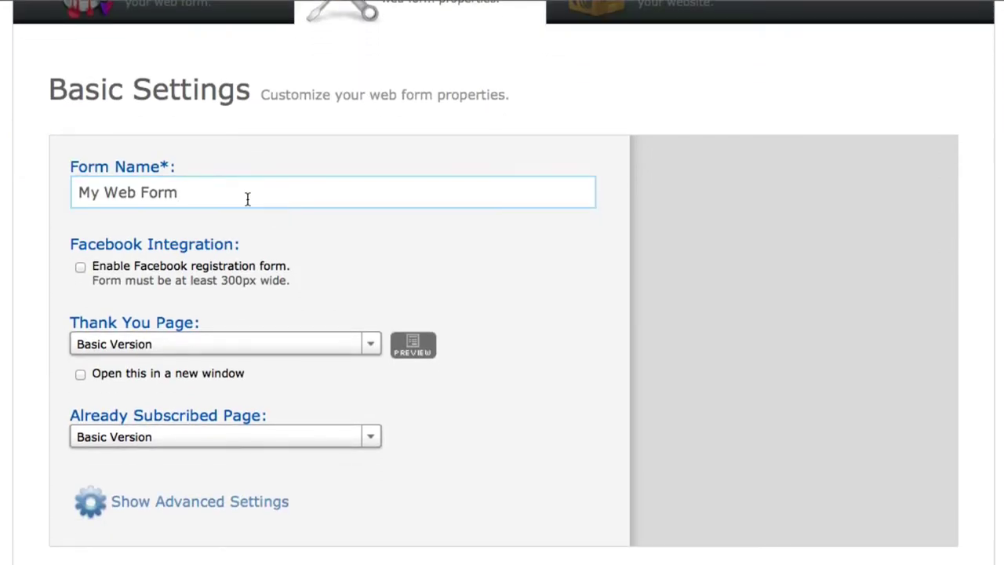
double_click(224, 197)
triple_click(223, 197)
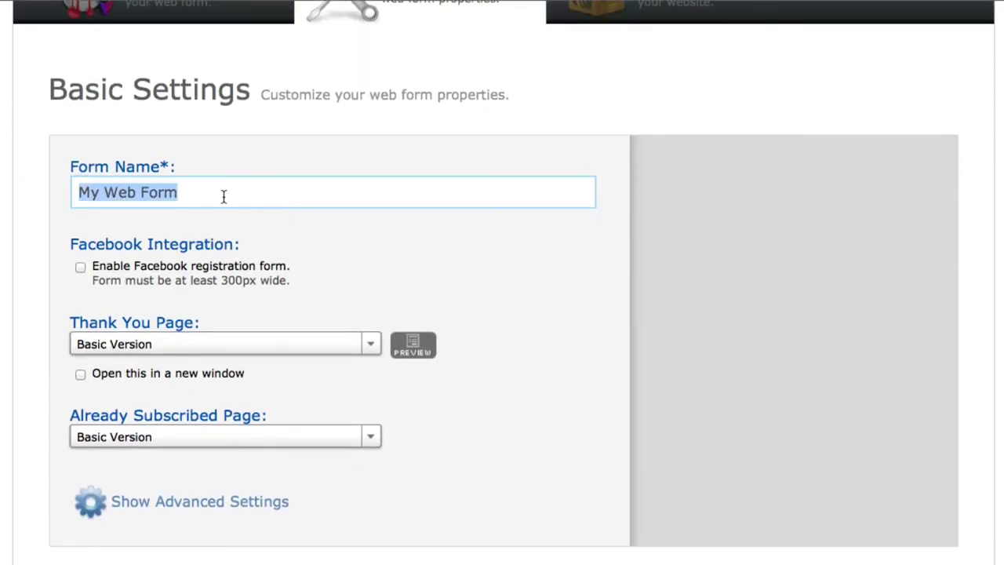
text(optin pa)
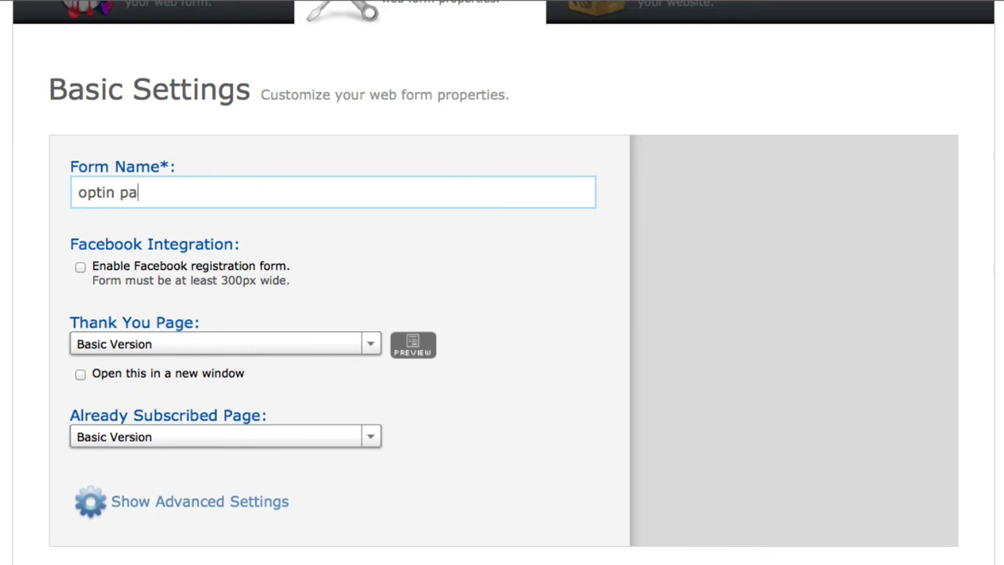
text(ge is)
scroll(197, 266, down, 1)
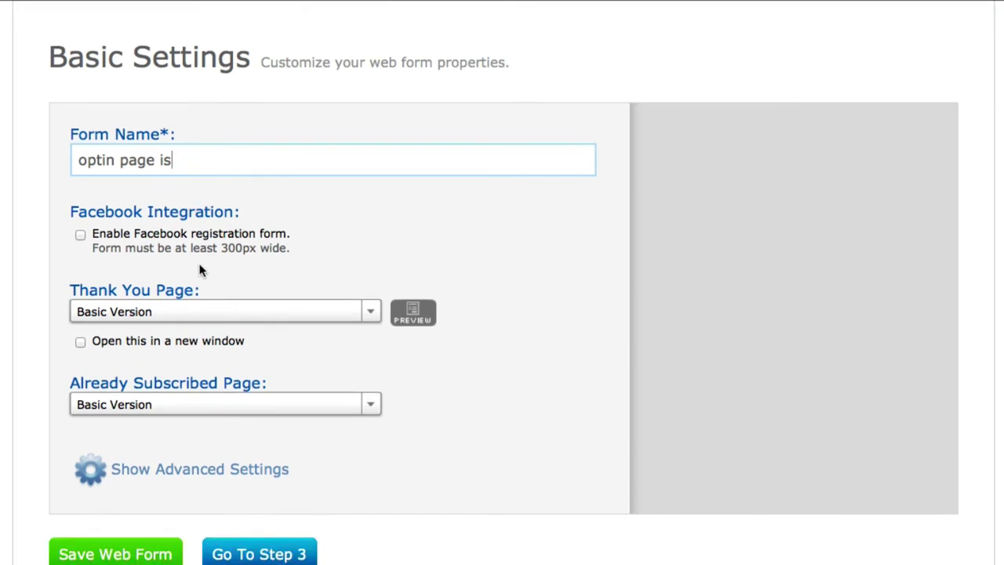
click(367, 316)
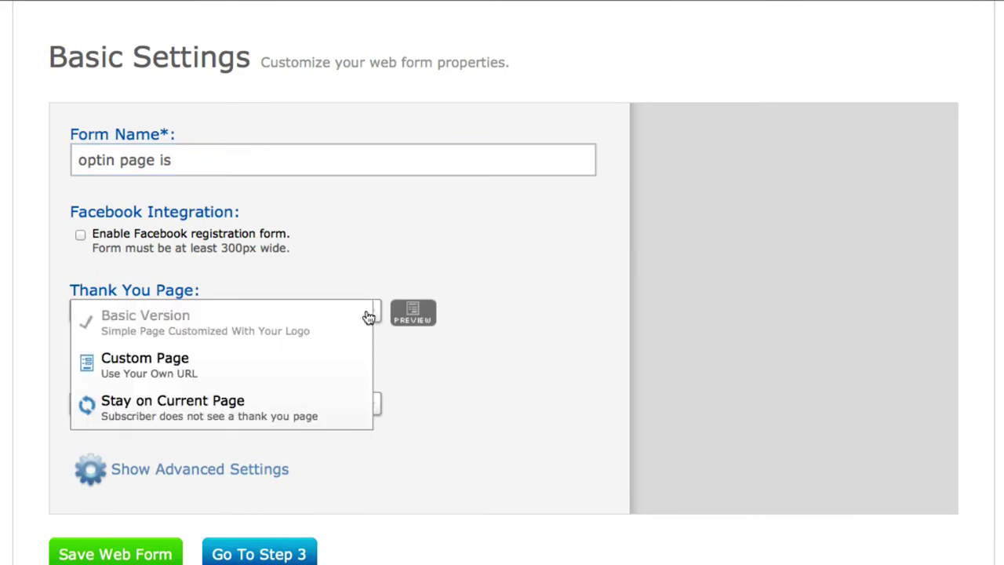
click(144, 367)
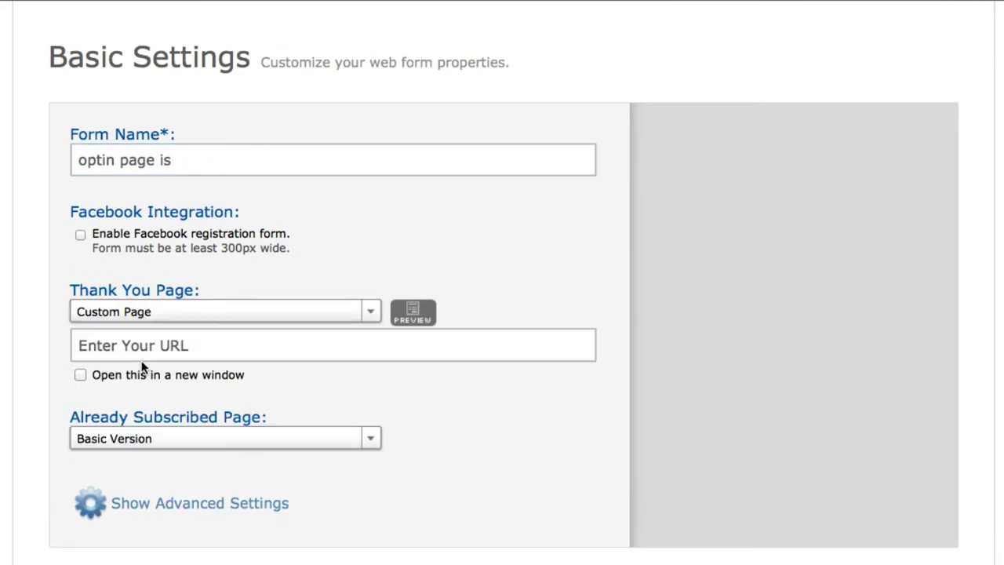
click(196, 349)
double_click(199, 348)
click(215, 352)
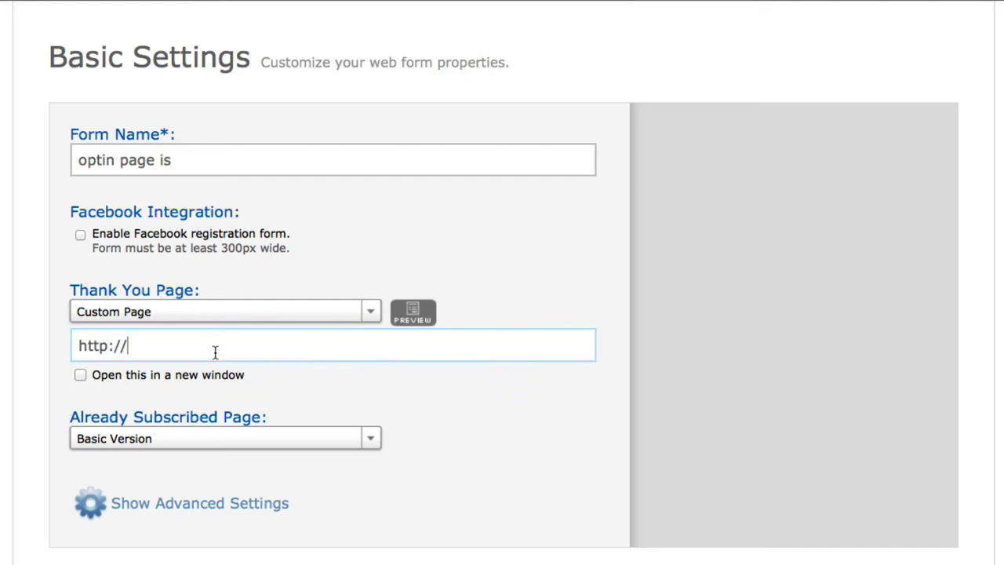
triple_click(215, 353)
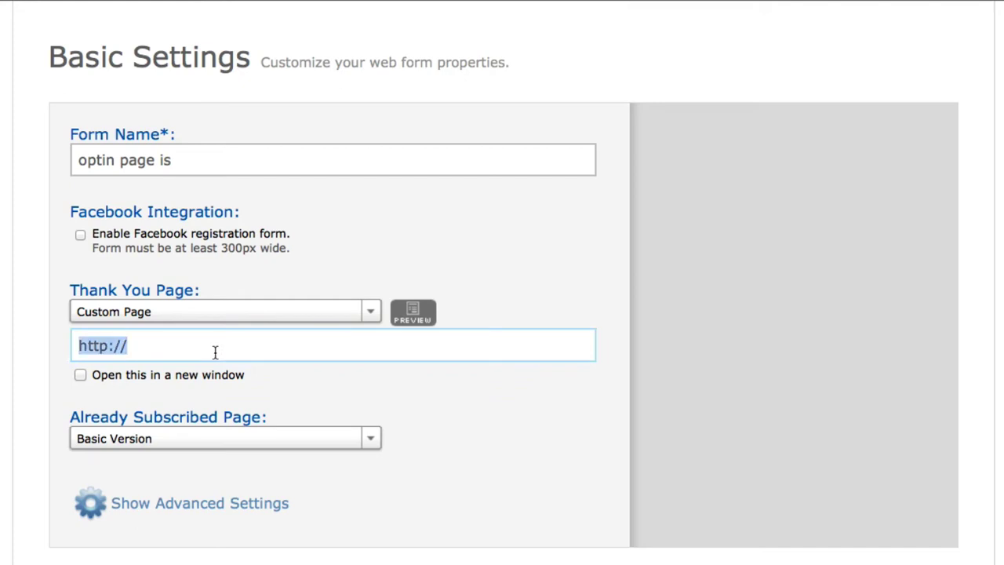
text(http://yourdomain.com/freething)
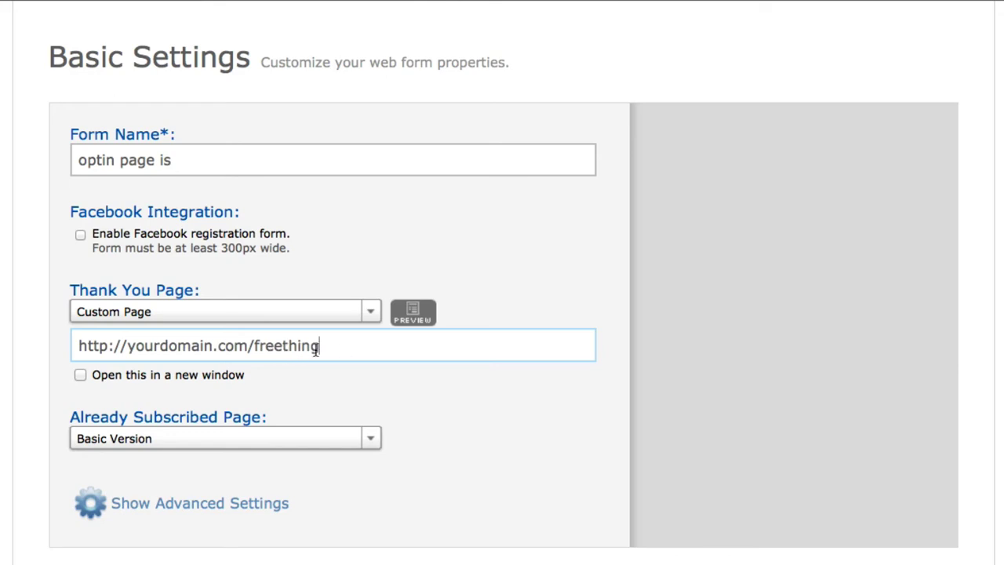
scroll(259, 355, down, 1)
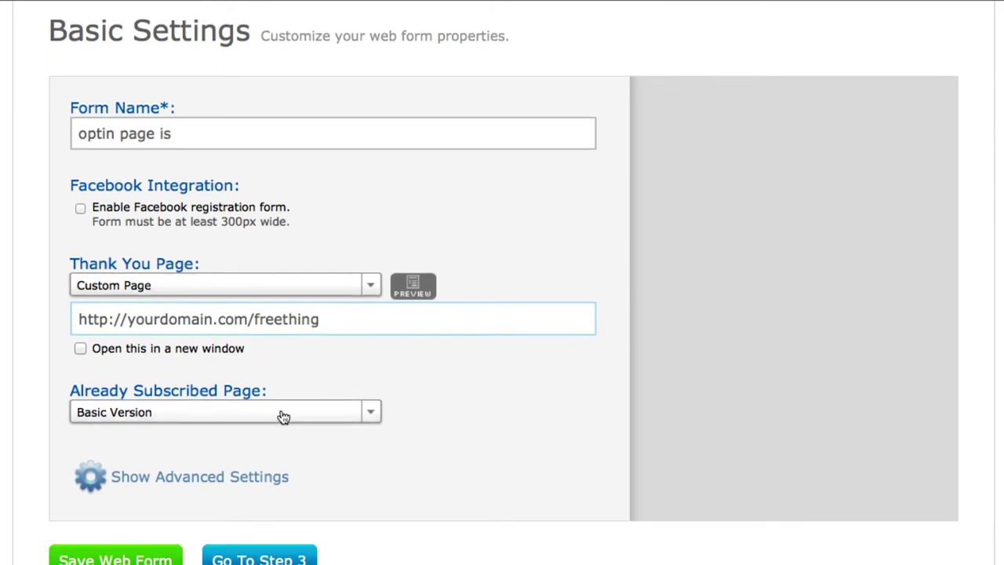
click(364, 409)
scroll(353, 384, down, 1)
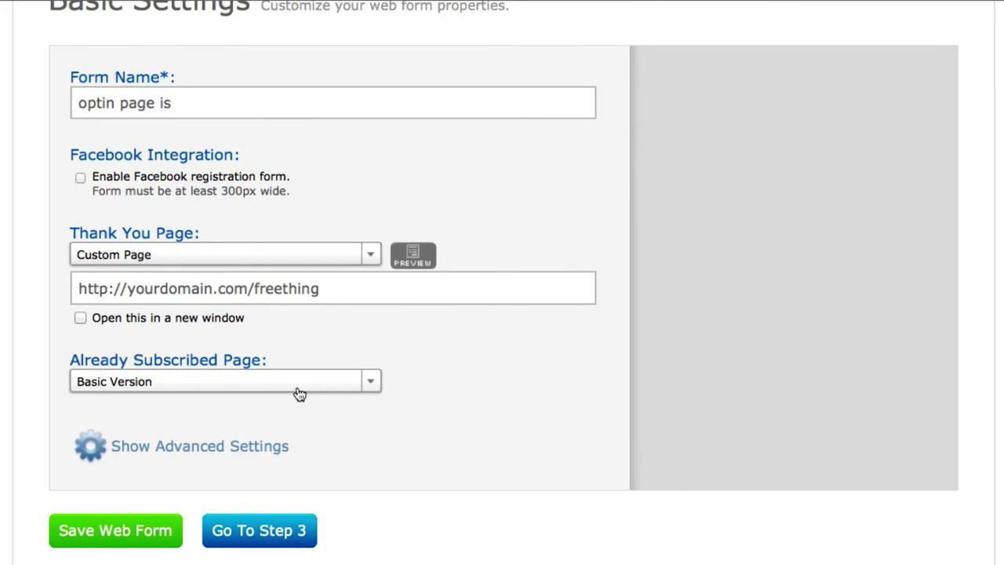
click(361, 386)
click(251, 426)
click(269, 280)
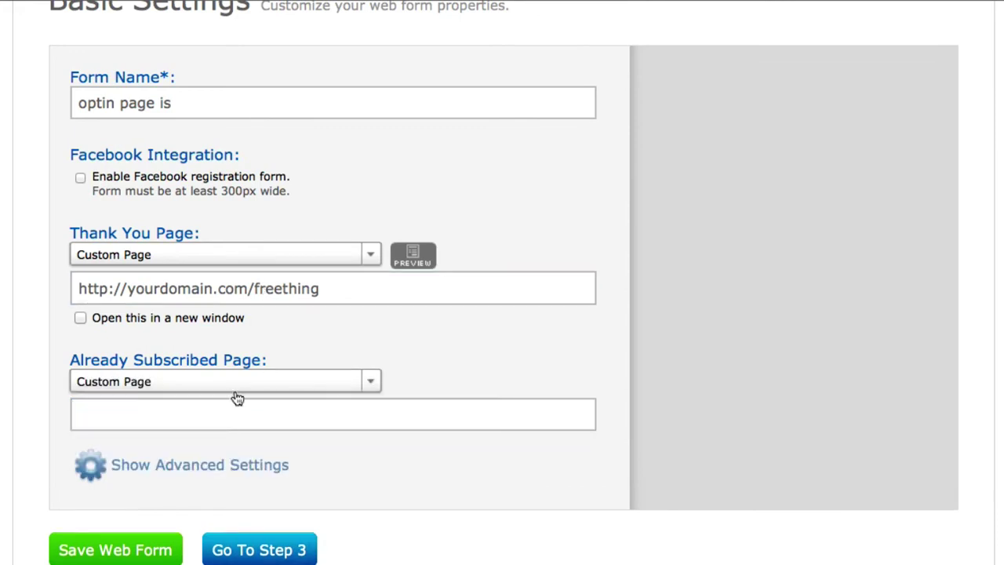
click(235, 421)
text(http://yourdomain.com/freething)
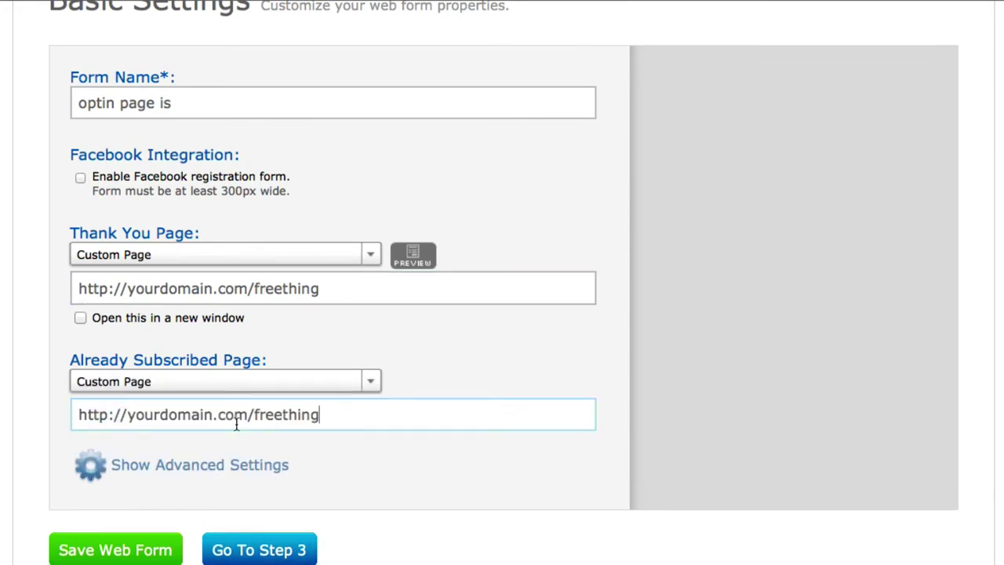
click(357, 444)
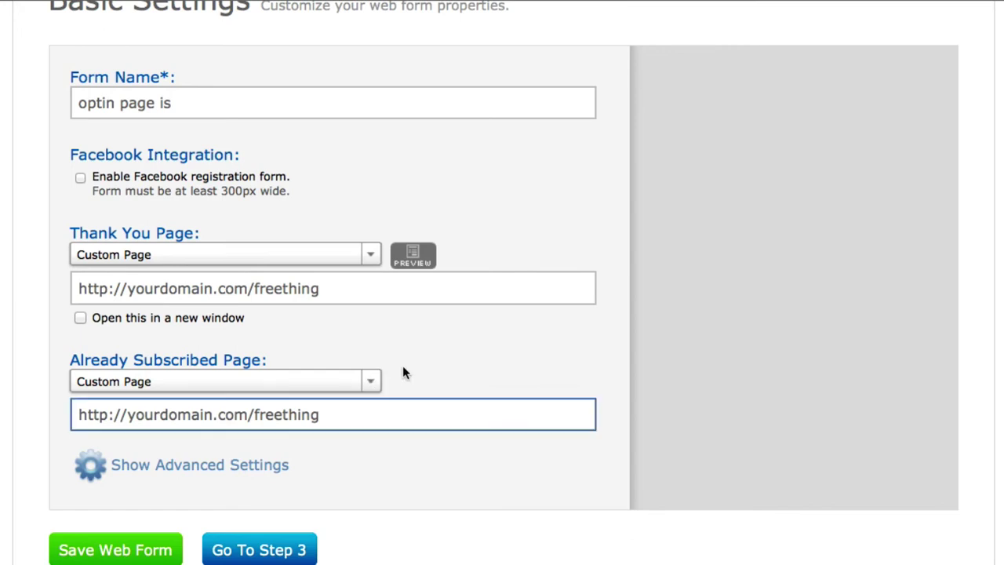
scroll(402, 369, down, 1)
click(369, 247)
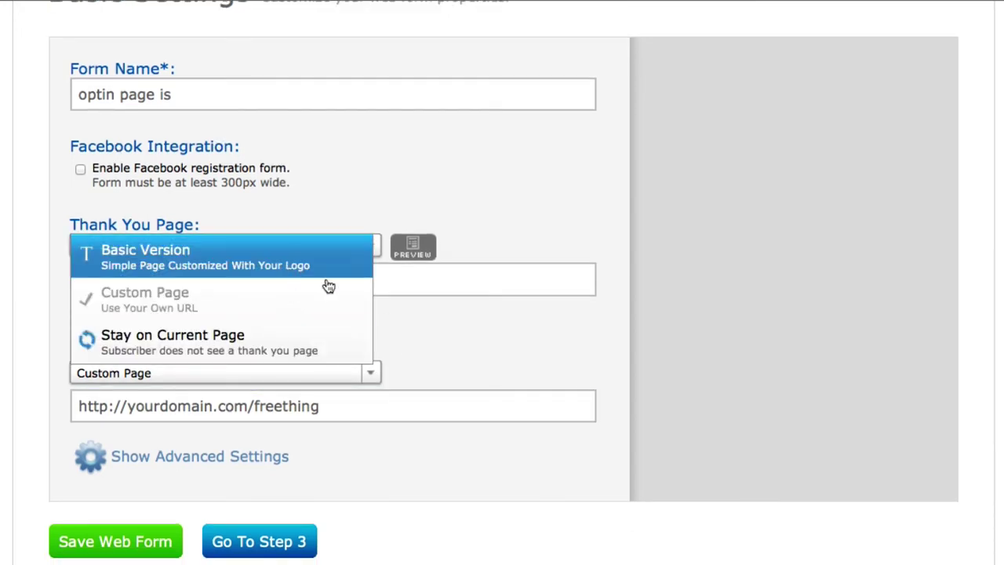
click(435, 328)
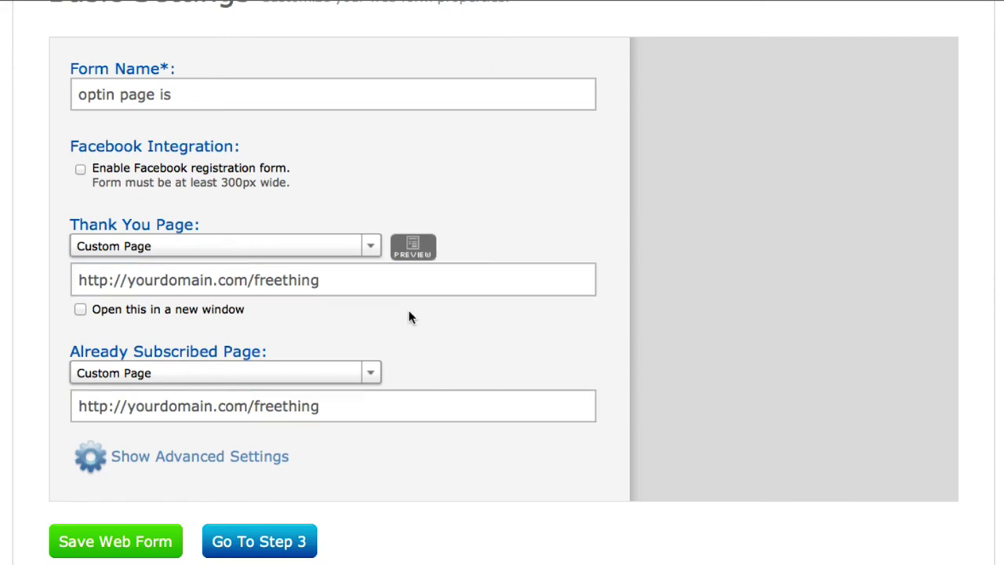
Save the web form with its custom thank you and already subscribed pages
scroll(392, 325, down, 1)
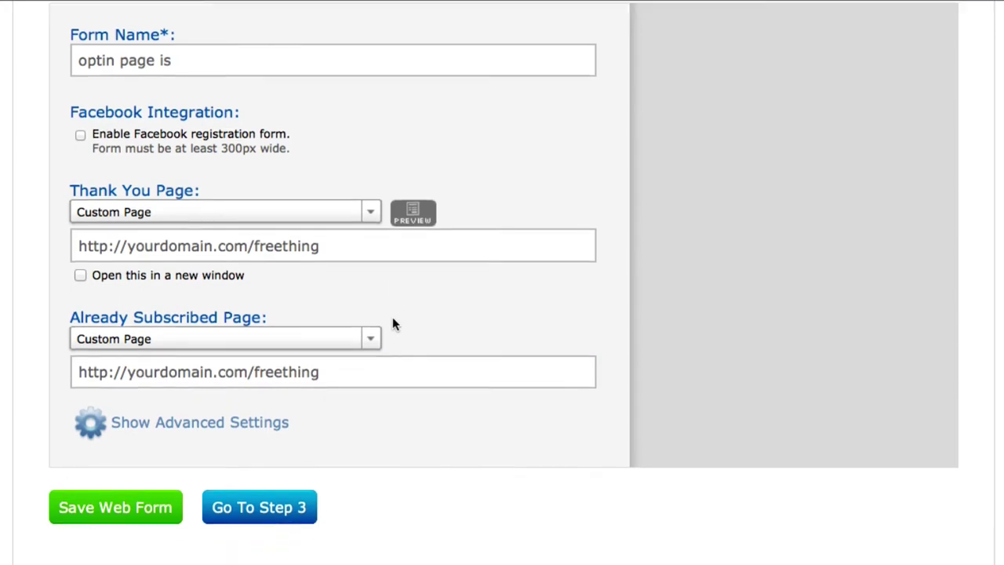
scroll(394, 324, down, 2)
click(99, 439)
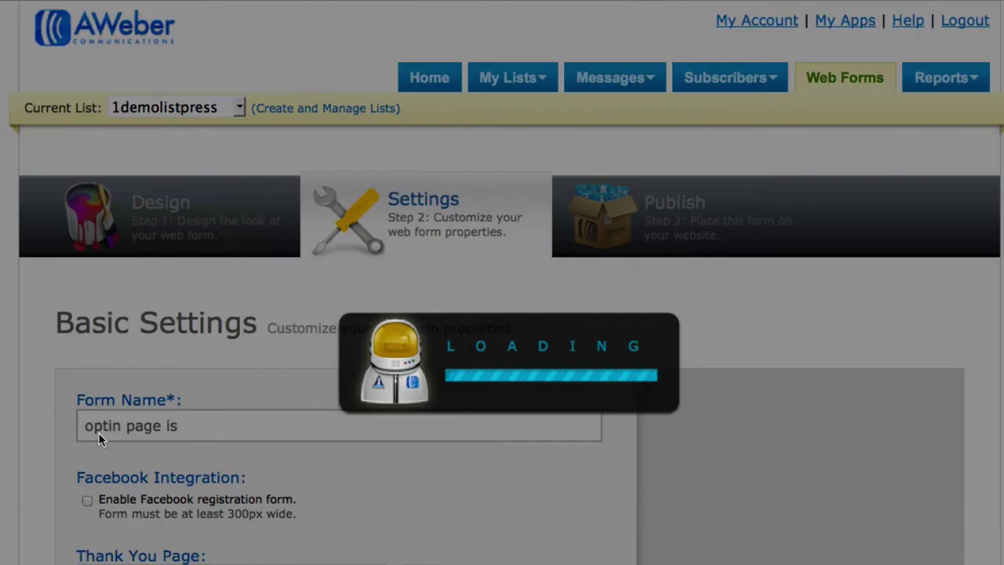
Go to publishing the form, choose to install it personally and show the raw HTML version of its code
scroll(637, 243, up, 2)
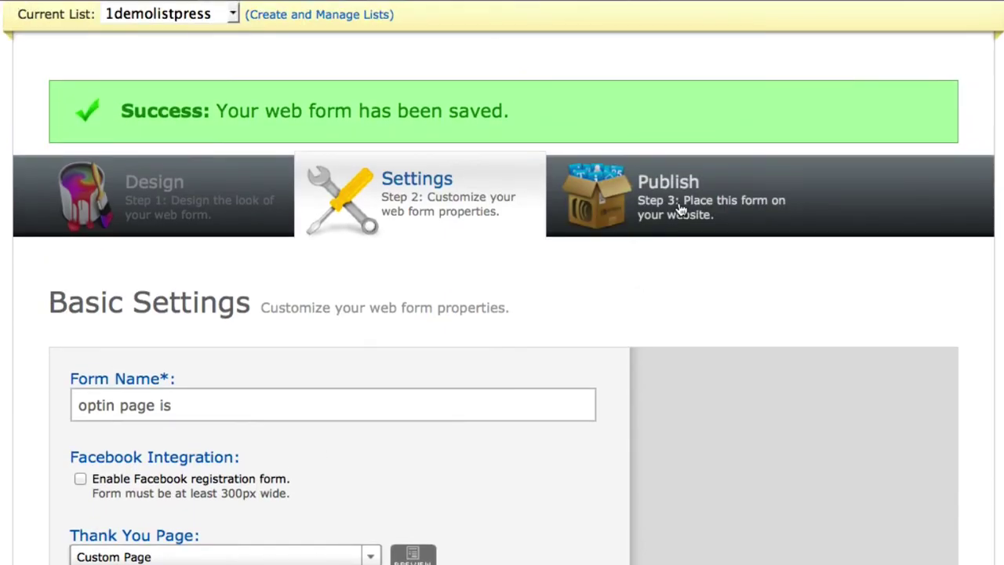
click(671, 195)
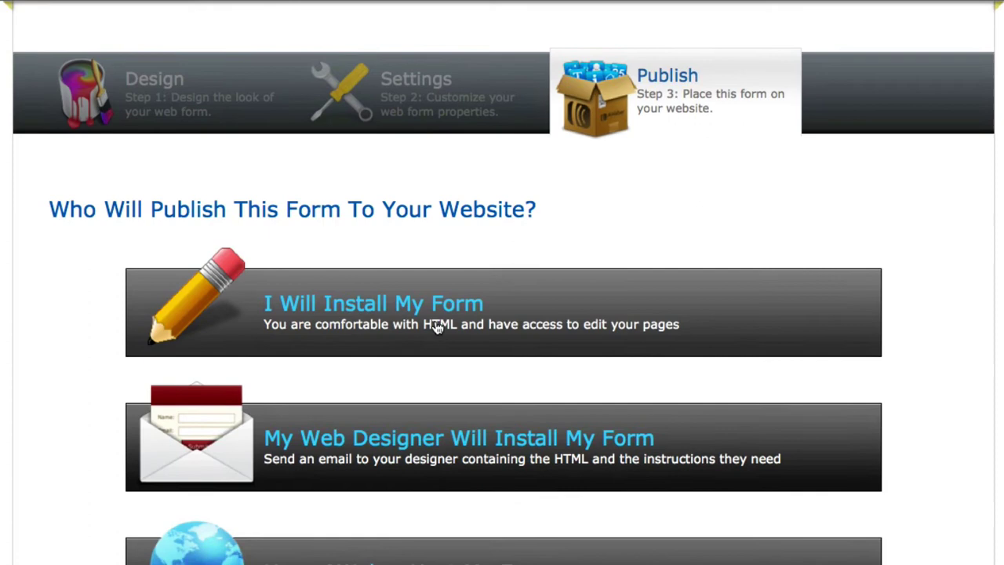
click(477, 310)
scroll(486, 302, down, 2)
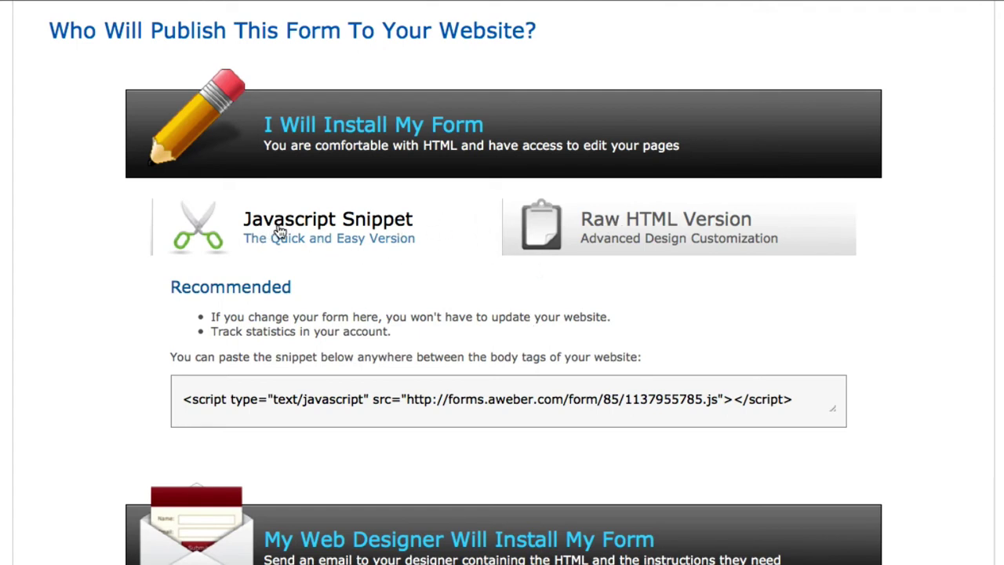
click(614, 233)
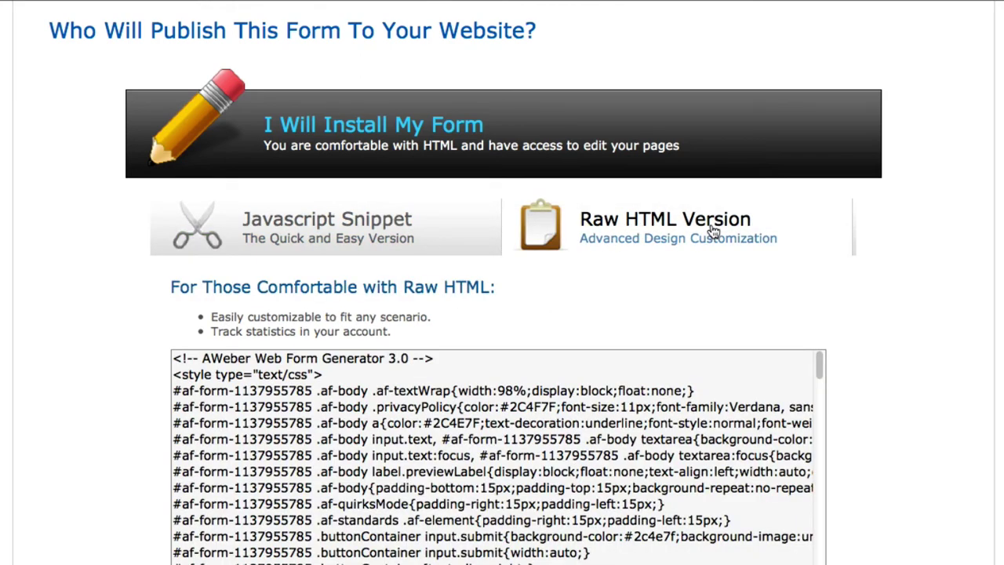
Copy the form's entire raw HTML code
scroll(677, 236, down, 5)
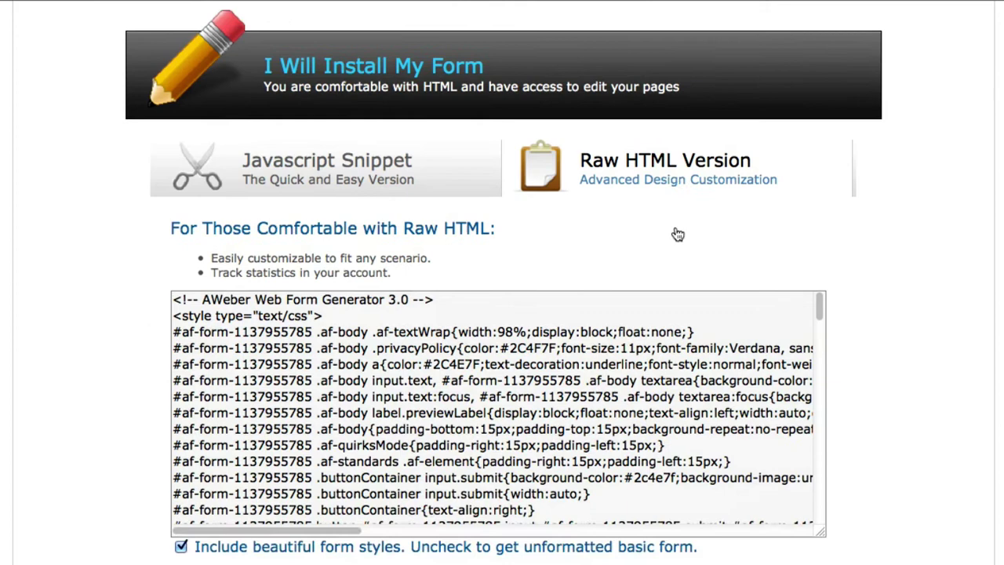
click(406, 251)
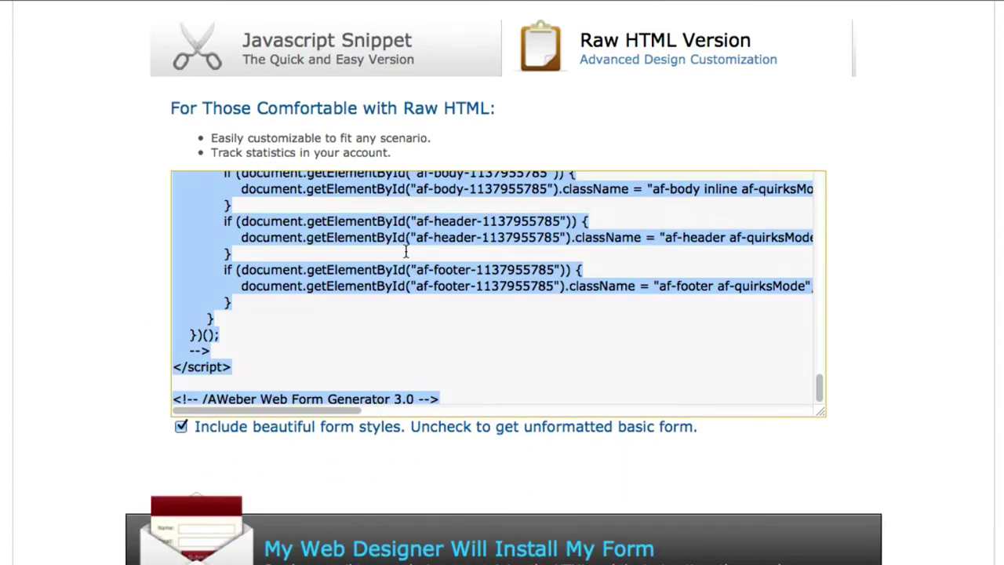
scroll(406, 251, up, 3)
right_click(407, 251)
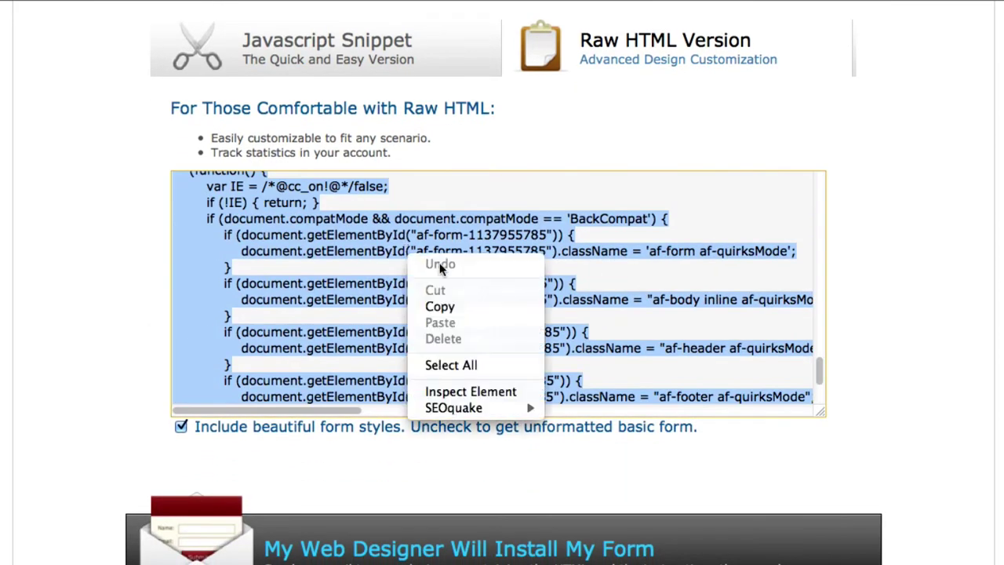
click(460, 308)
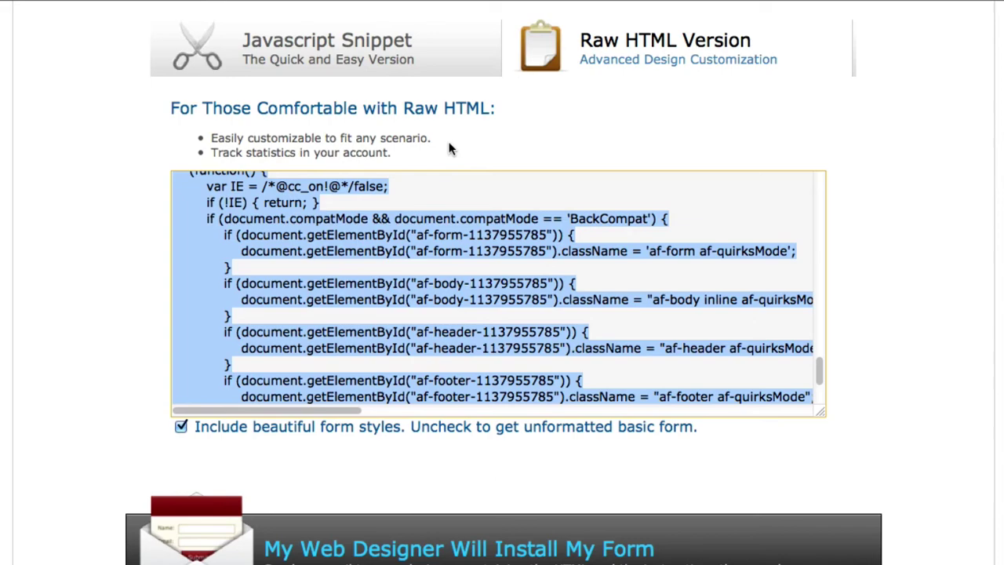
Switch to the Income Press Landing Page Generator, select the second squeeze page template and set the niche to "Aweber"
click(333, 2)
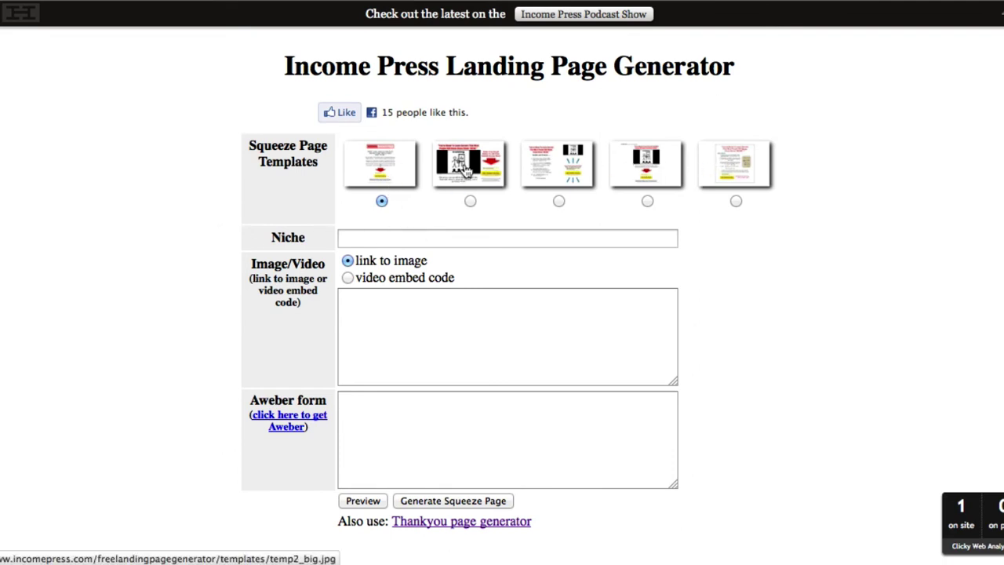
click(470, 201)
click(429, 239)
text(Aweb)
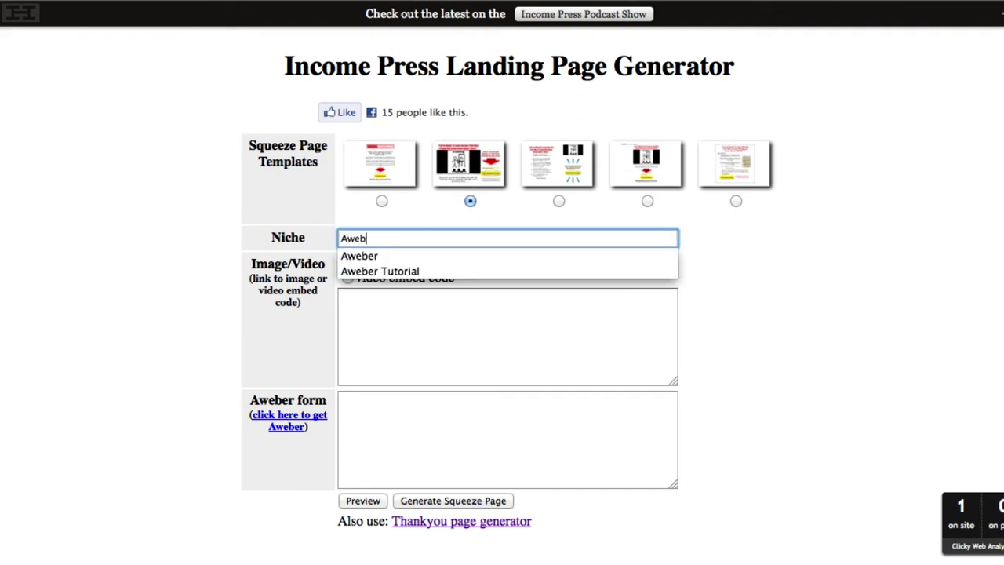
text(er)
click(456, 331)
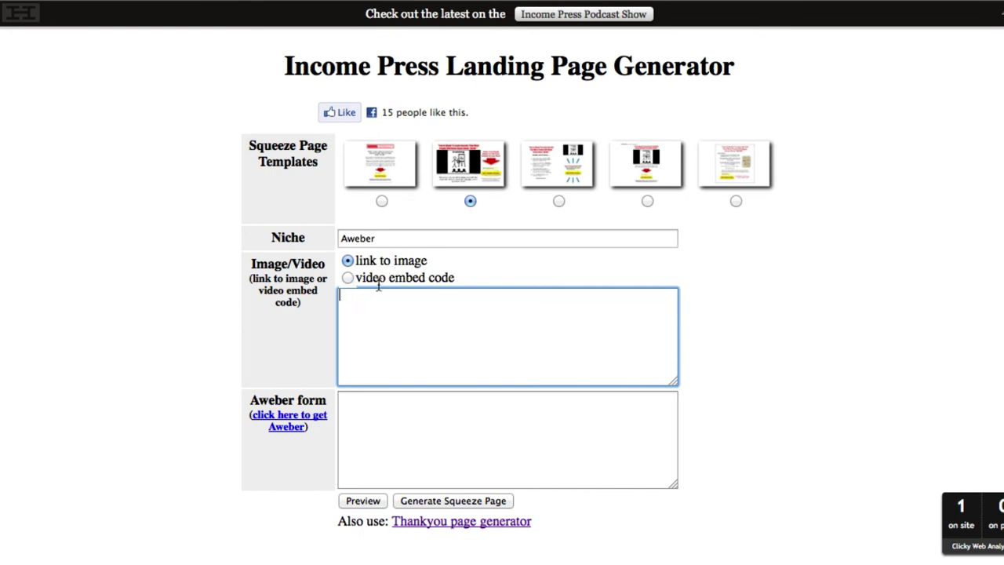
click(349, 279)
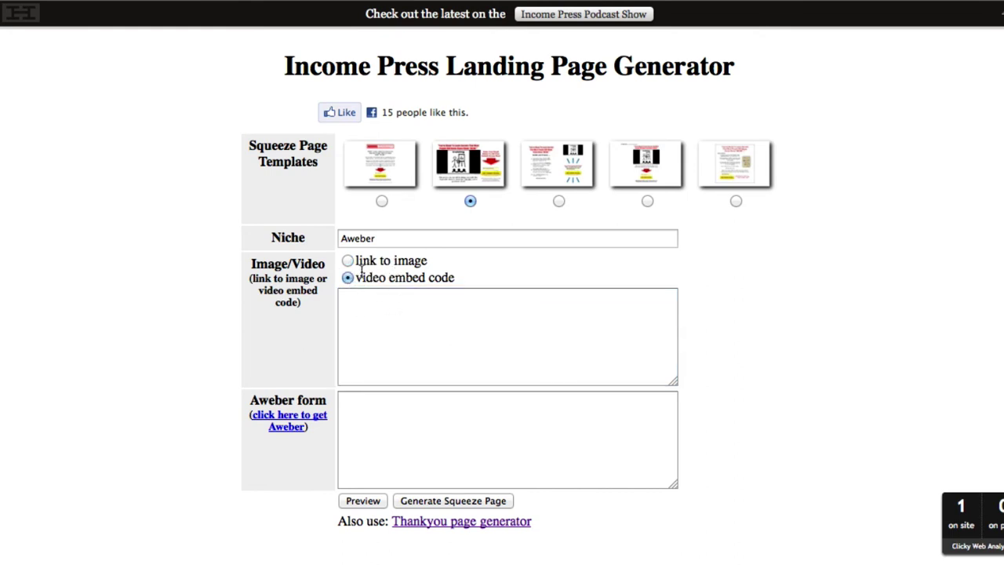
click(348, 261)
Paste the copied form code as the squeeze page's Aweber form, preview the page and try its Email field
click(394, 426)
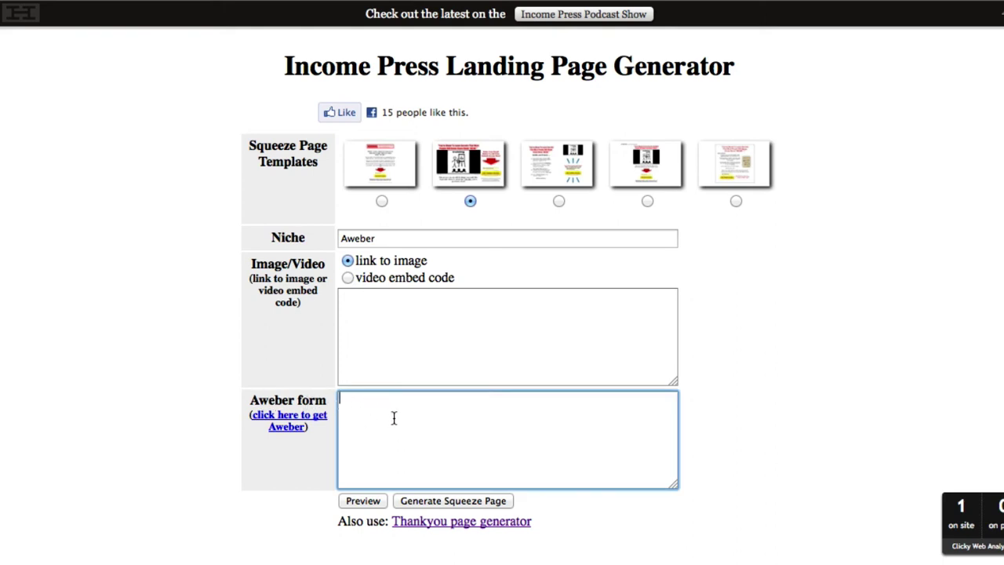
key(super+v)
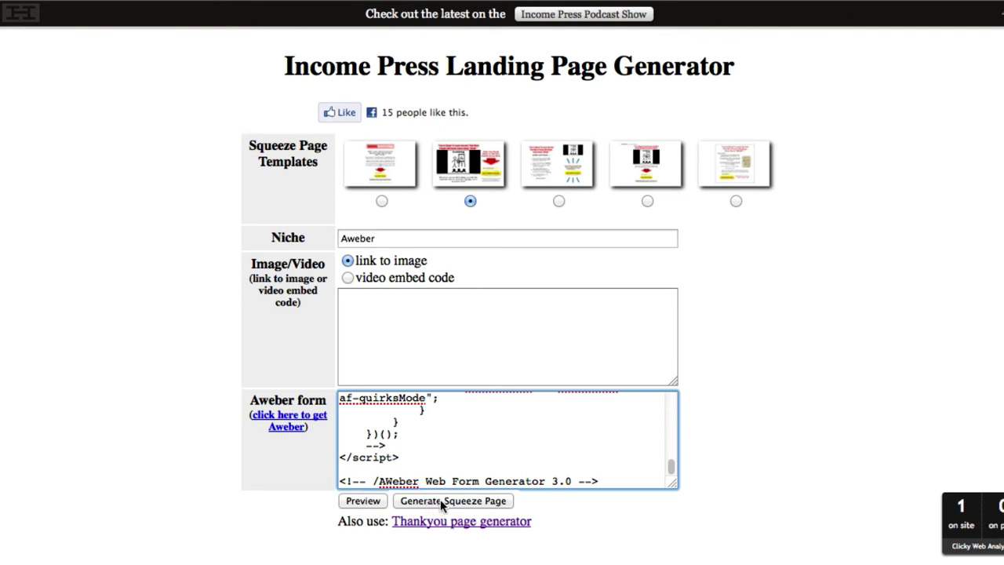
click(363, 502)
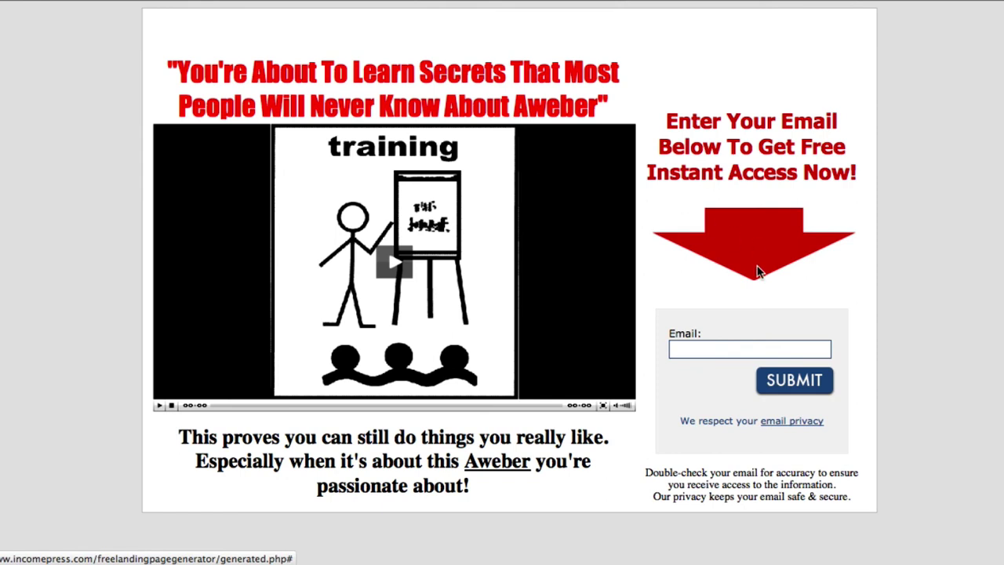
click(721, 336)
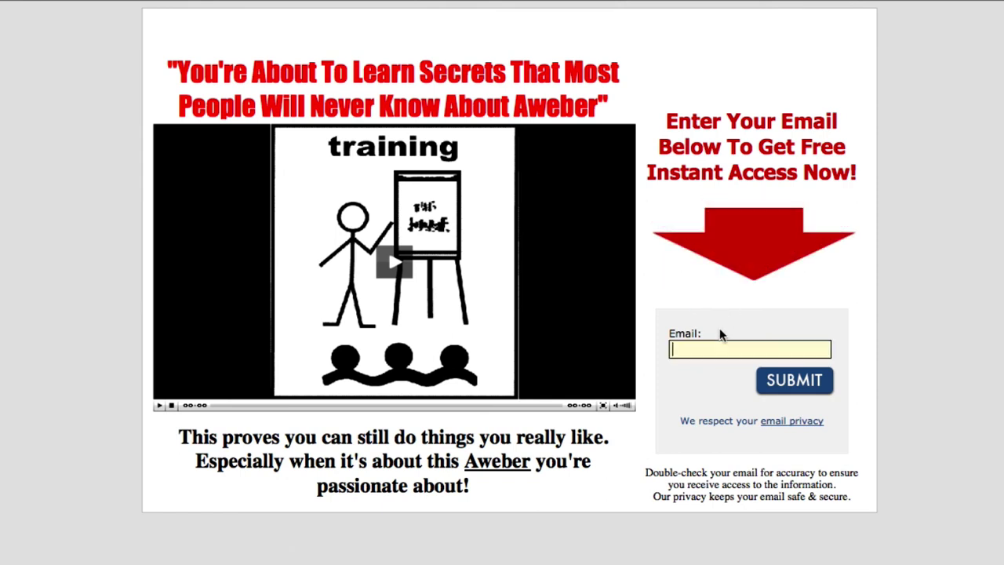